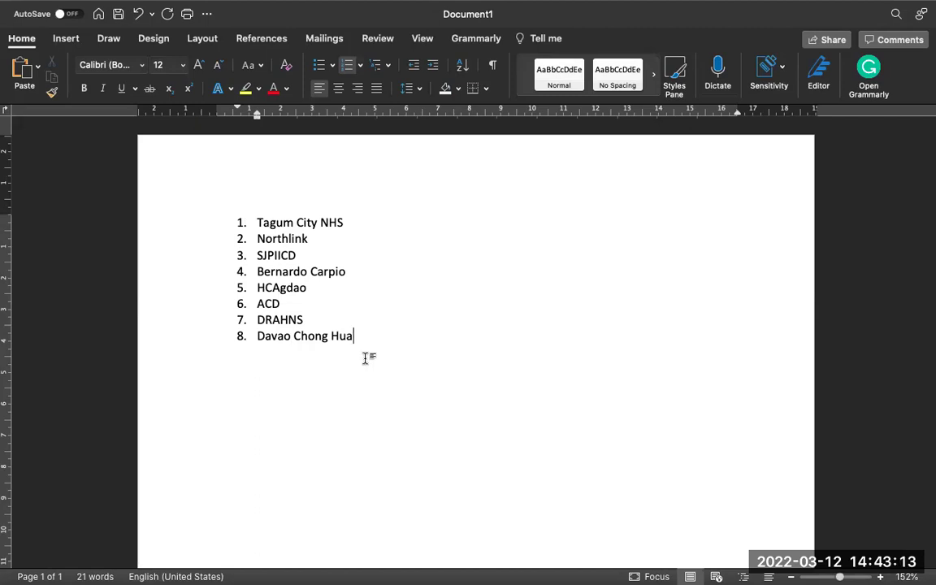
left_click(239, 199)
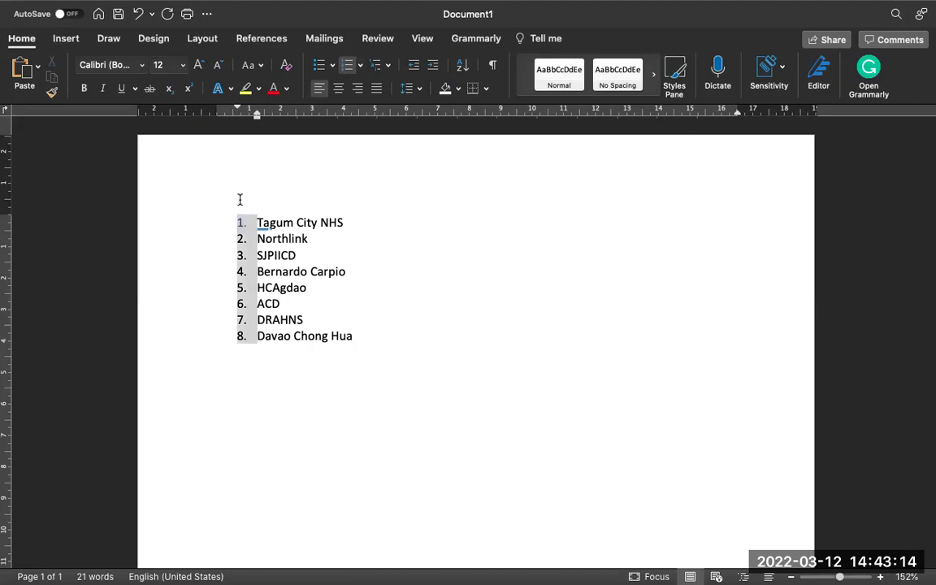
left_click(366, 339)
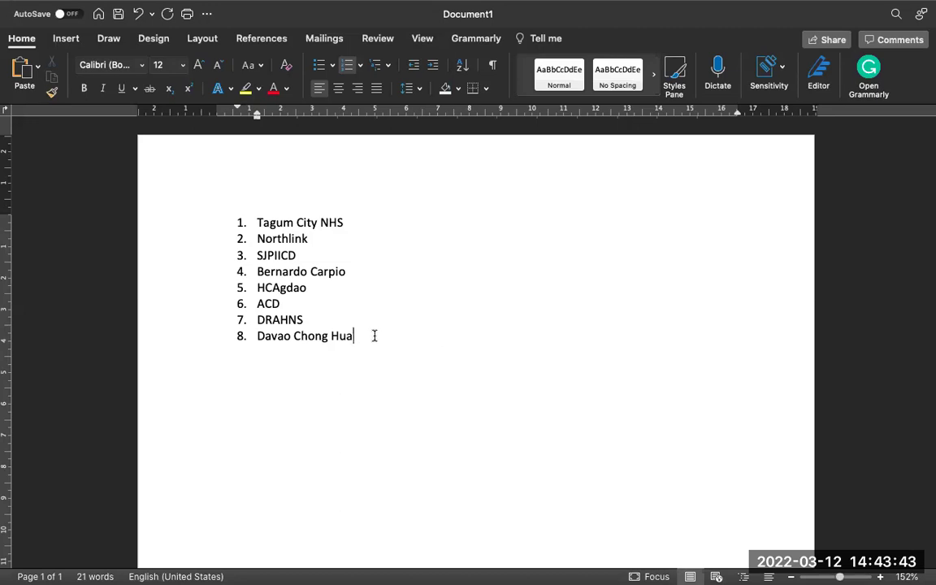
left_click_drag(374, 336, 260, 229)
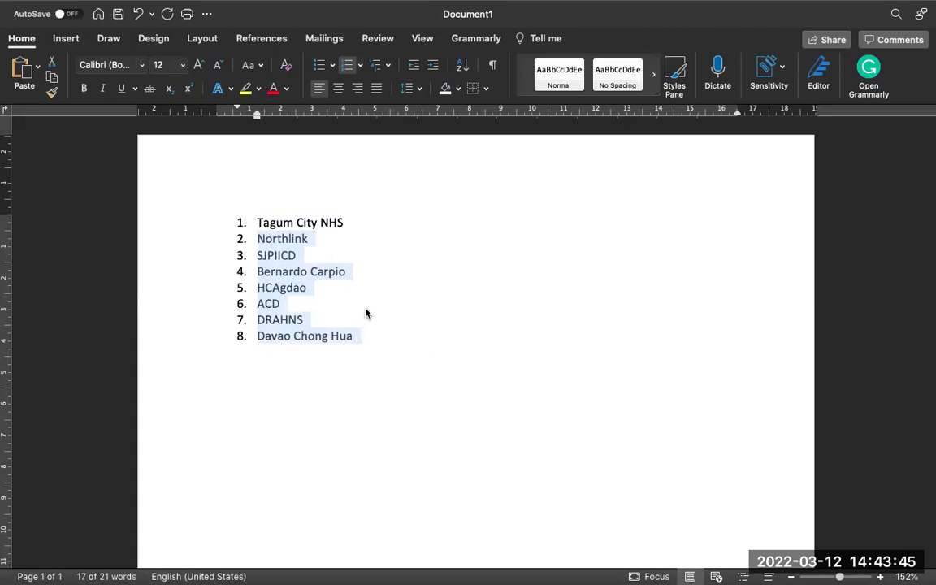
- Switch to Finder, expand the IT Pitching folder, and open the Criteria.xlsx workbook in Excel
key("super+Tab")
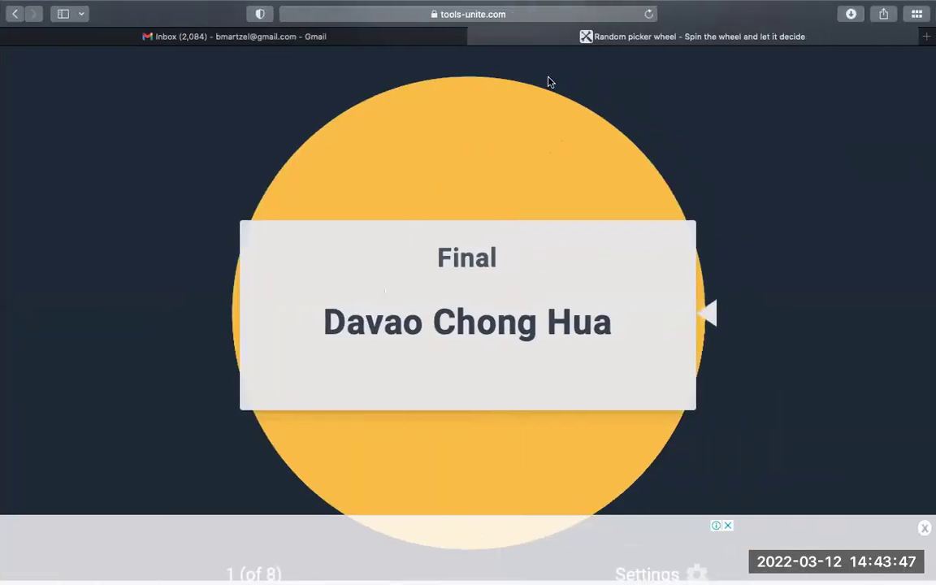
left_click(477, 38)
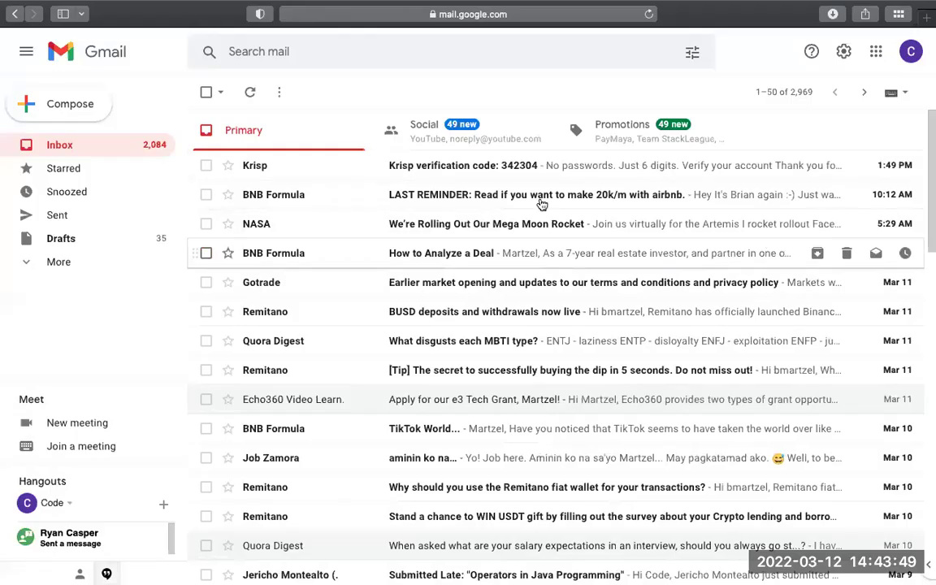
key("super+Tab")
key("super+Tab")
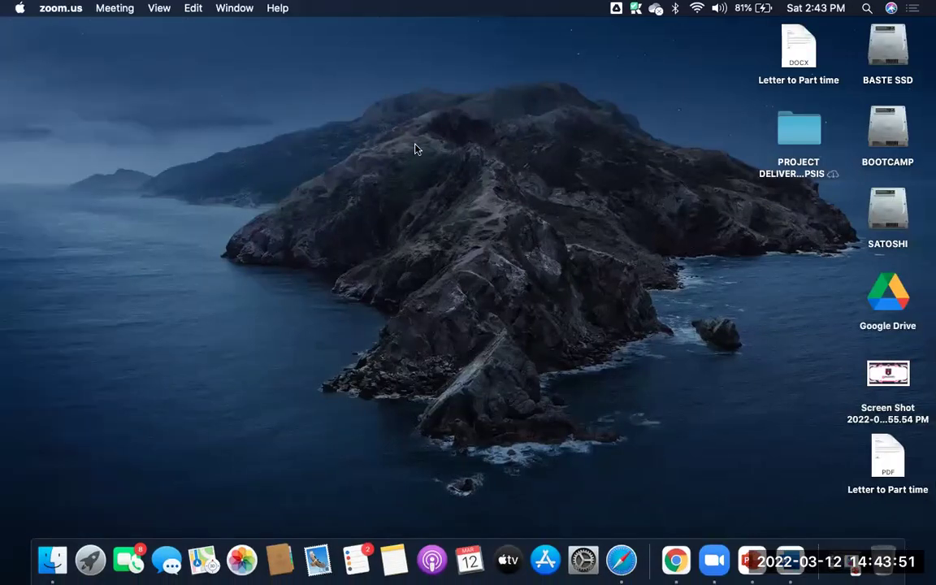
key("super+Tab")
key("super+Tab")
key("super+Tab")
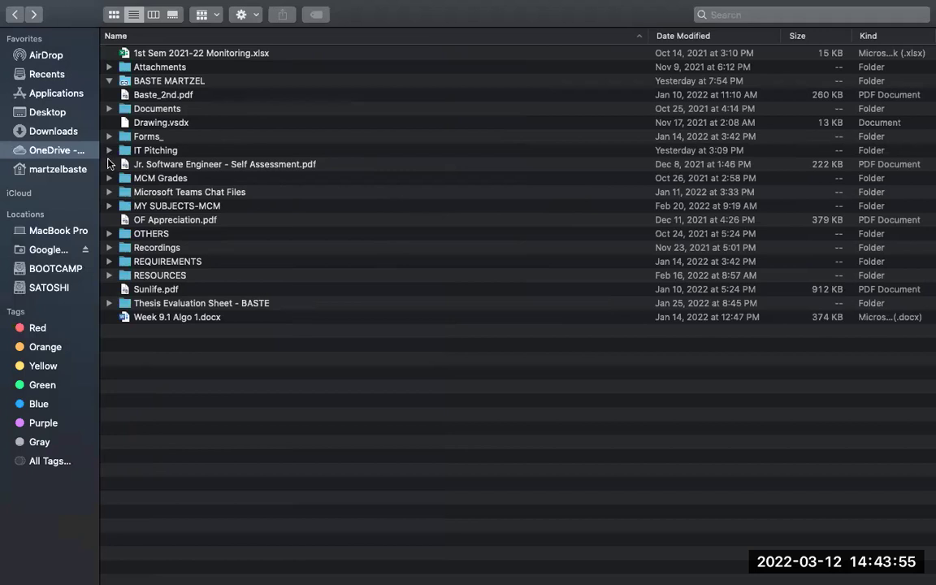
left_click(108, 152)
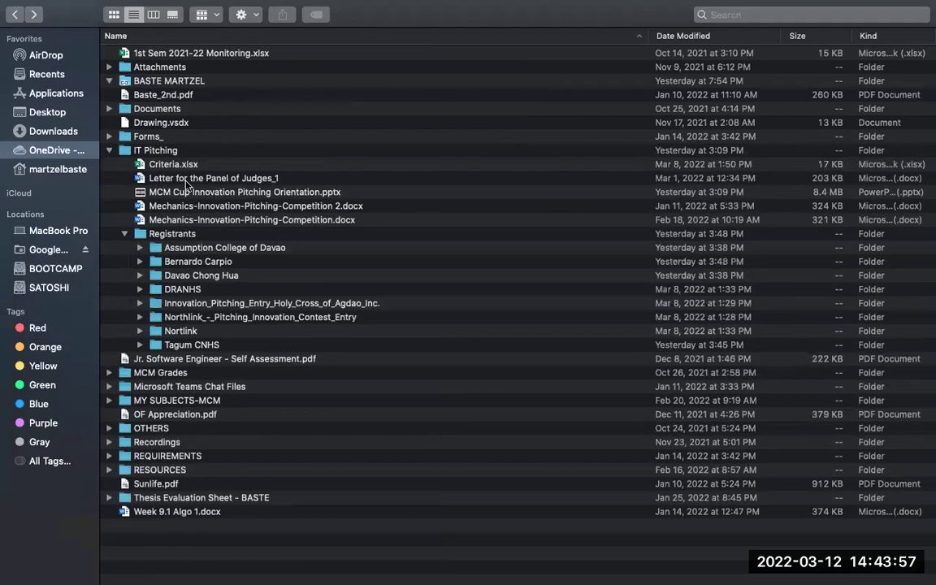
left_click(171, 165)
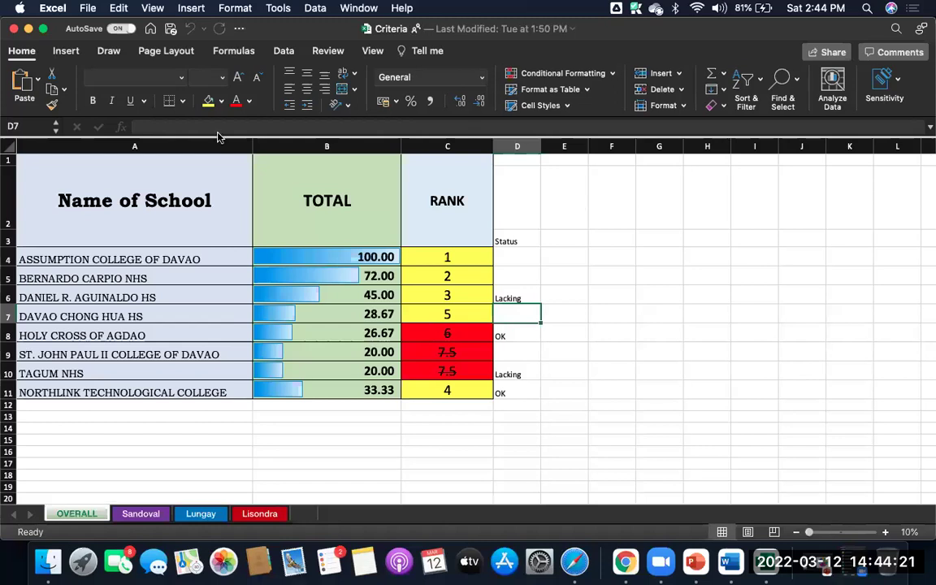
- Show the Criteria workbook full screen and enlarge the OVERALL sheet to 107%
left_click(44, 29)
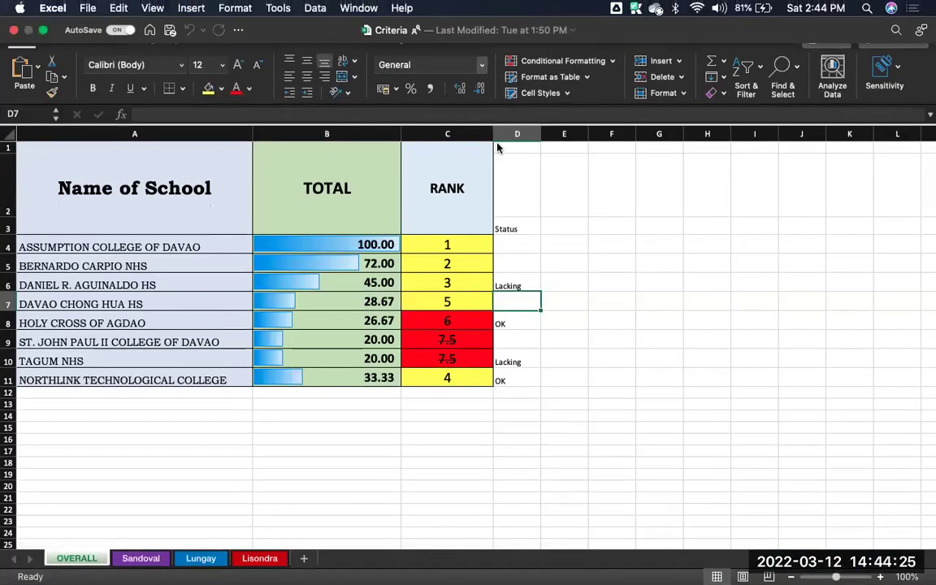
left_click(330, 462)
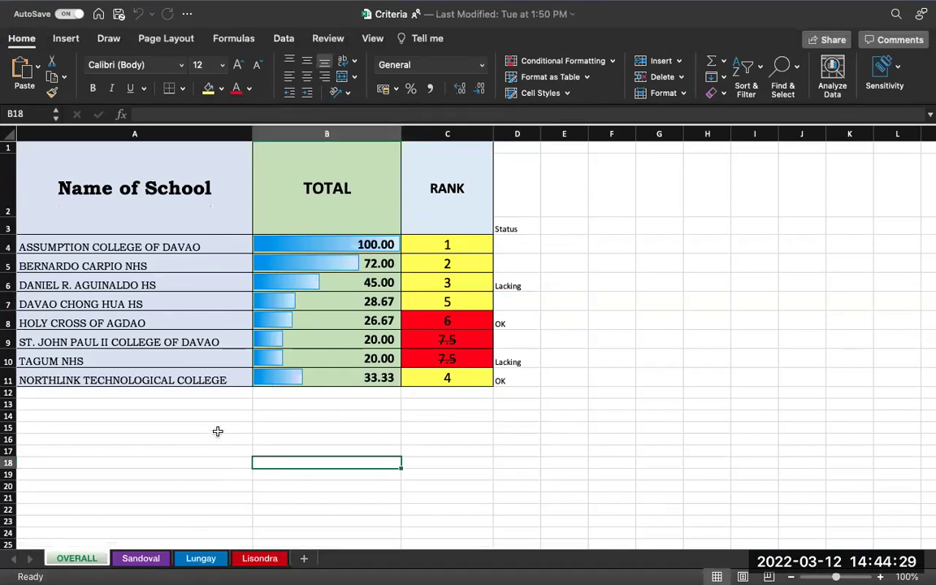
scroll(218, 432, "up", 3)
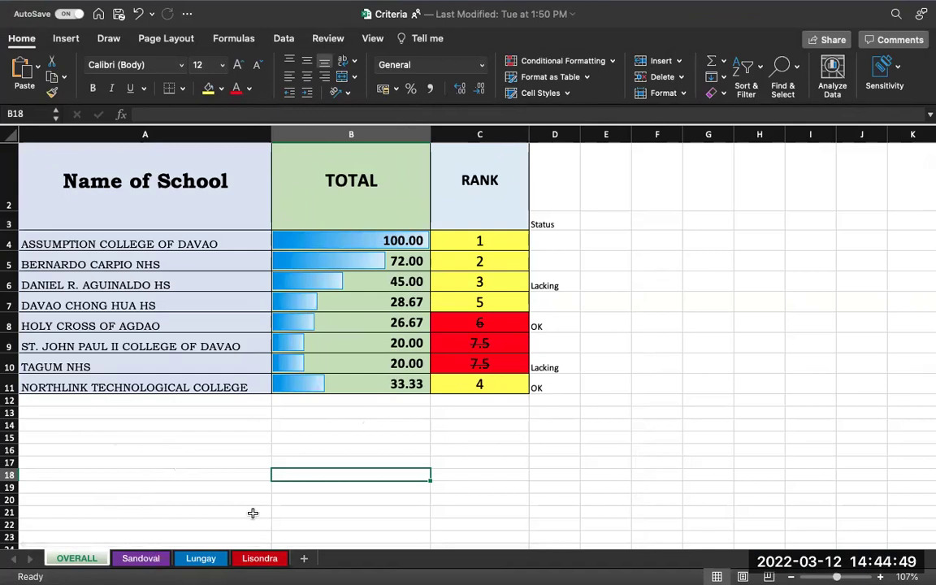
- Go through the Assumption College of Davao scores on the first judge's sheet, checking the allowed range of each criterion
left_click(141, 559)
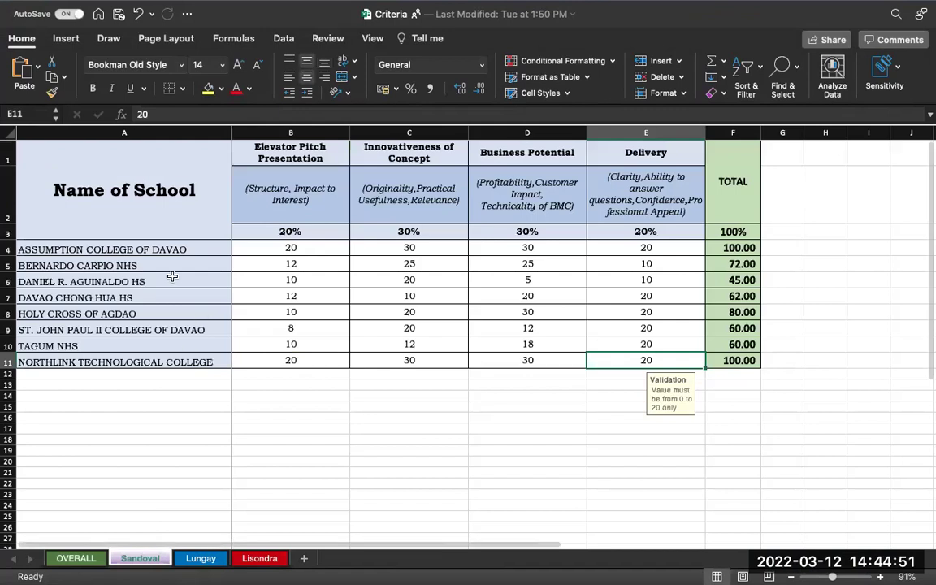
left_click(333, 462)
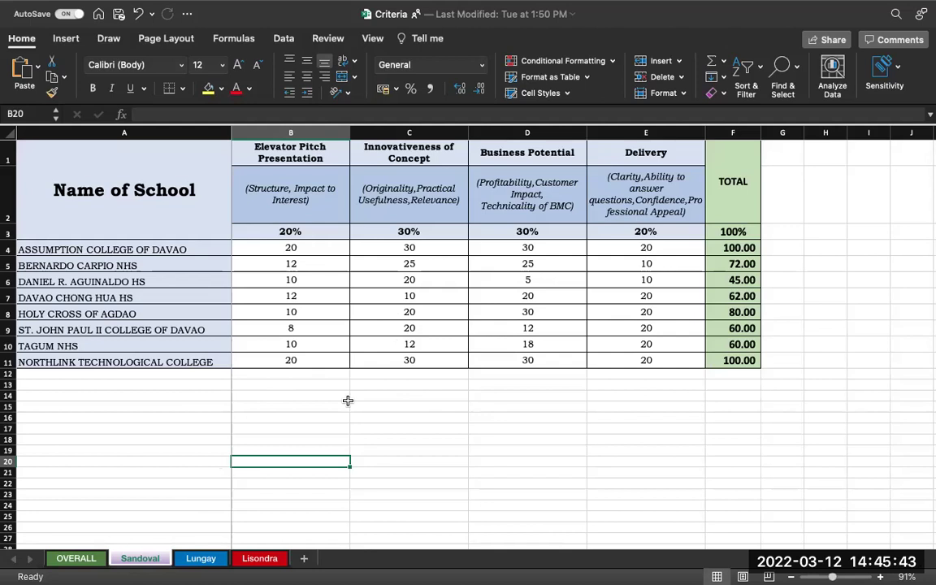
left_click(274, 248)
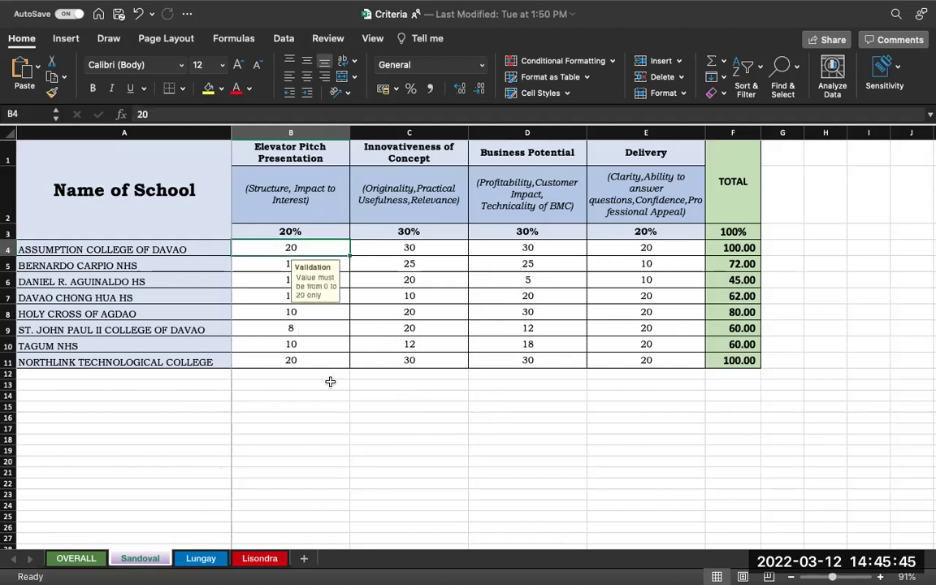
key("Right")
key("Right")
key("Left")
key("Left")
key("Right")
key("Left")
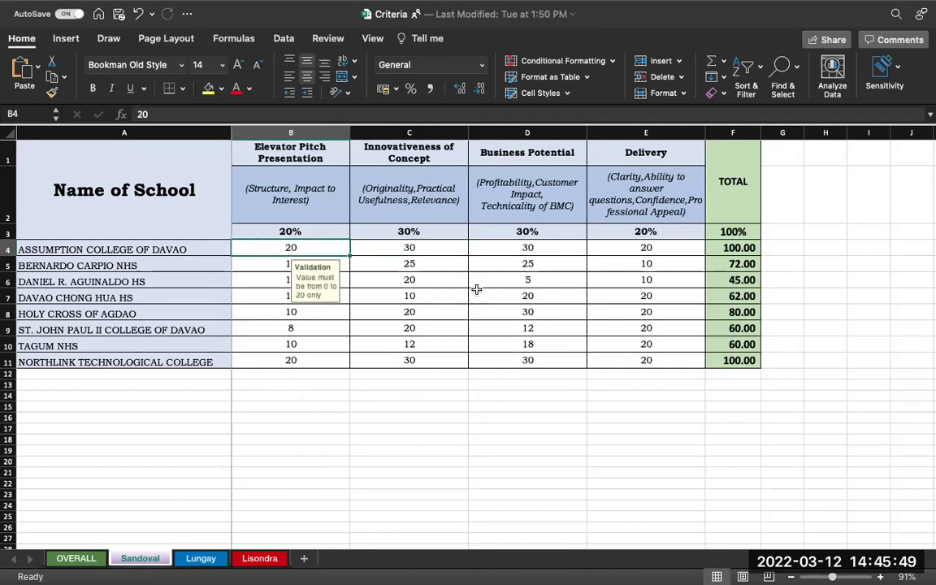
key("Right")
key("Right")
key("Right")
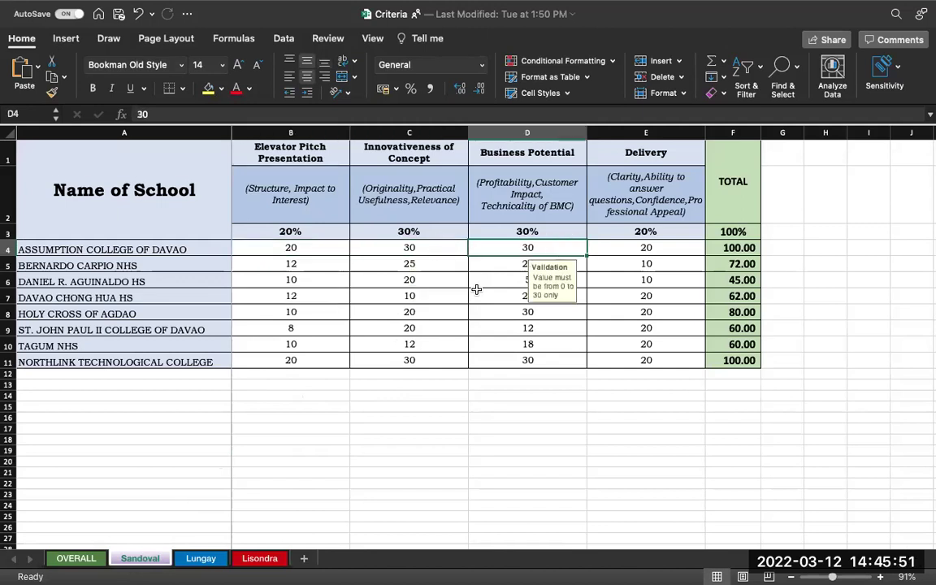
key("Left")
key("Left")
key("Left")
key("Right")
key("Right")
key("Right")
key("Left")
key("Left")
key("Left")
key("Right")
key("Right")
key("Right")
key("Left")
key("Left")
key("Left")
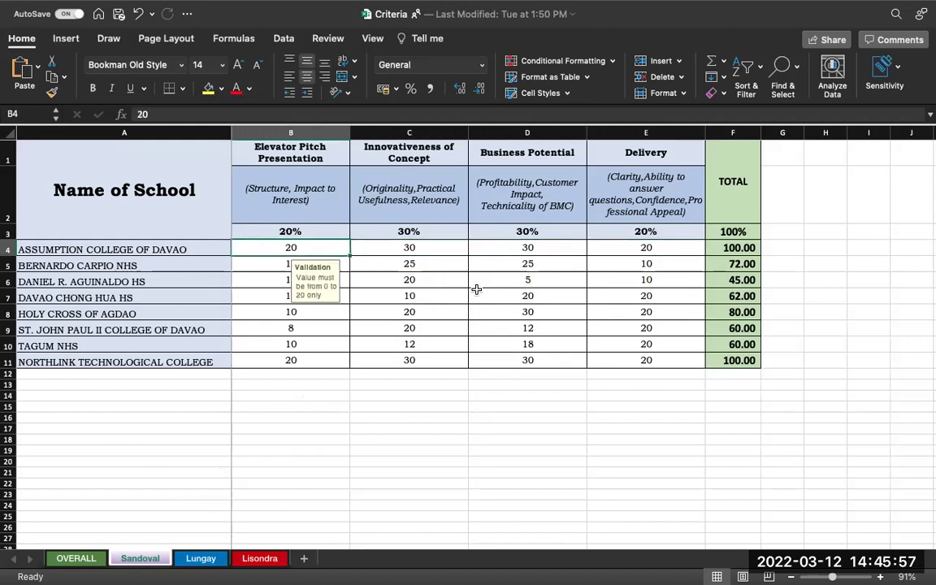
key("Right")
key("Right")
key("Right")
key("Left")
key("Left")
key("Left")
key("Right")
key("Right")
key("Right")
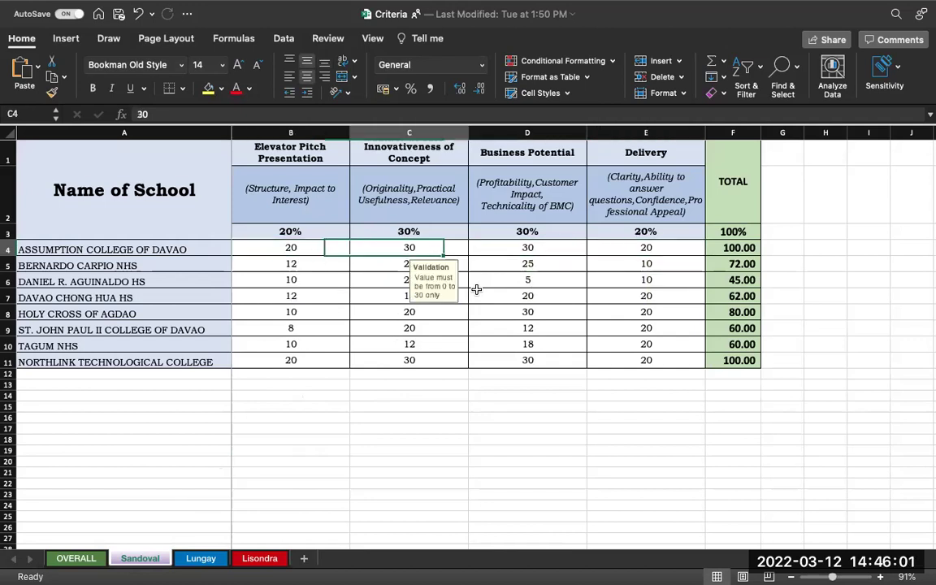
- Look over the second and third judges' score sheets, and return to the OVERALL sheet
left_click(201, 558)
left_click(370, 434)
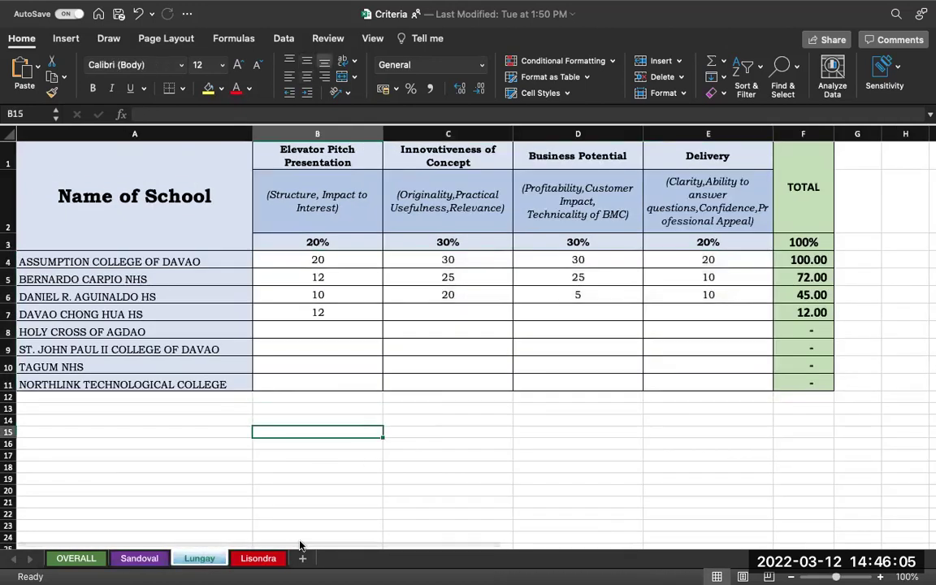
left_click(259, 559)
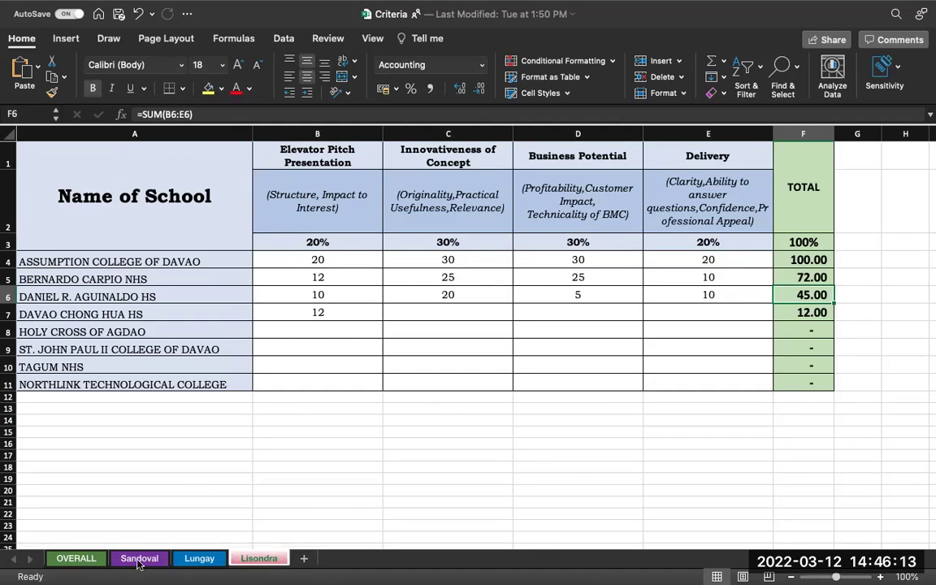
left_click(83, 560)
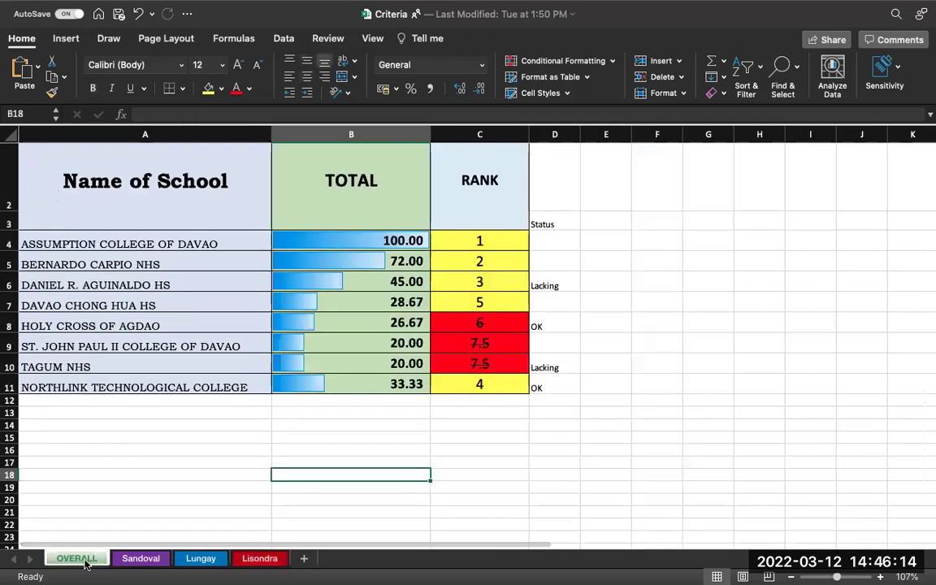
- Examine row 4 of the first judge's sheet across all four criteria through to the TOTAL formula
left_click(145, 560)
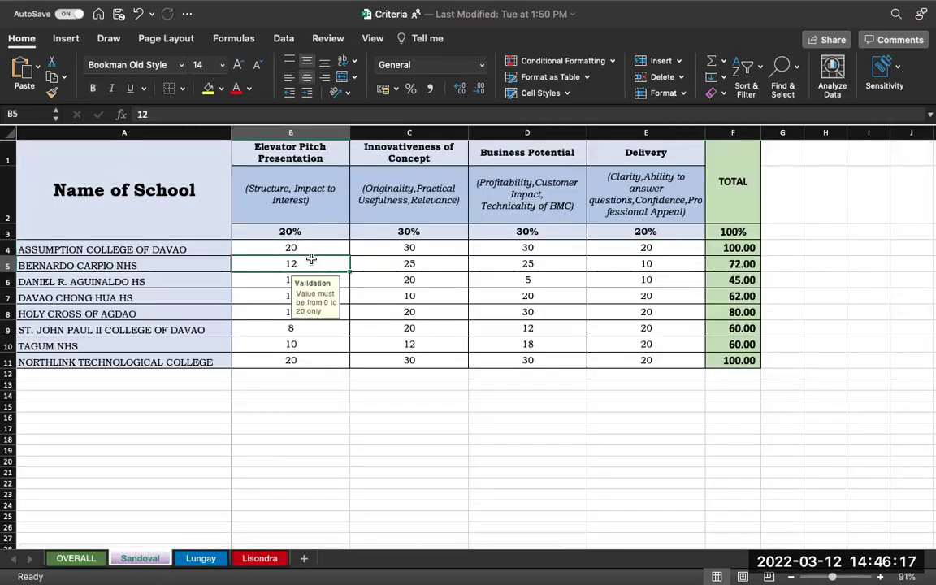
key("Up")
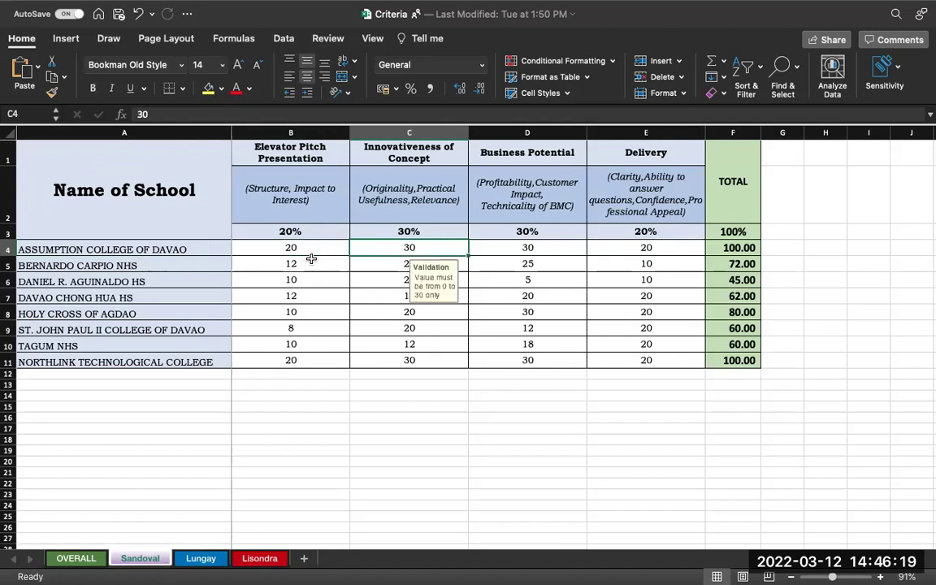
key("Left")
key("Right")
key("Left")
key("Right")
key("Right")
key("Right")
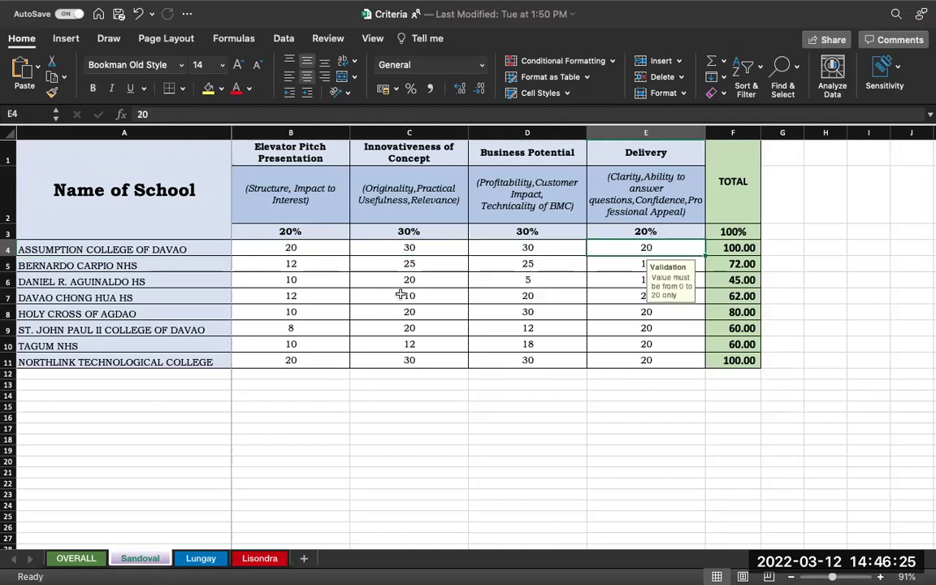
key("Right")
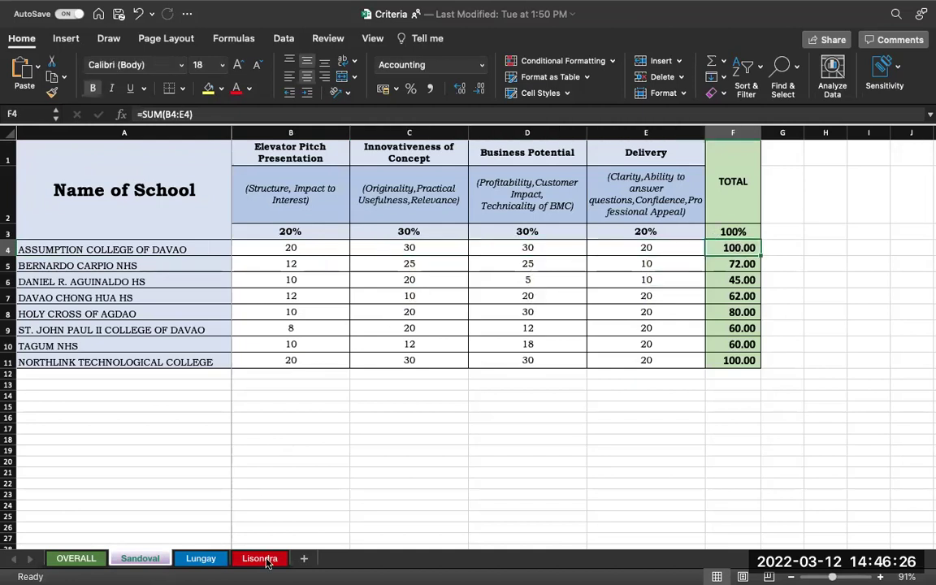
- Examine the Assumption College of Davao scores and total on the second judge's sheet
left_click(200, 560)
left_click(327, 273)
left_click(327, 266)
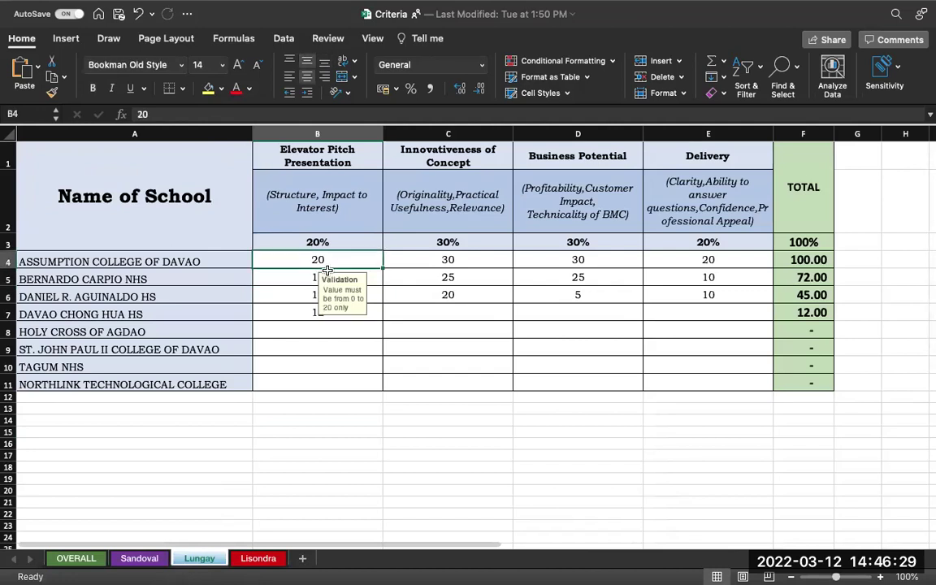
key("Right")
key("Right")
key("Right")
key("Right")
key("Left")
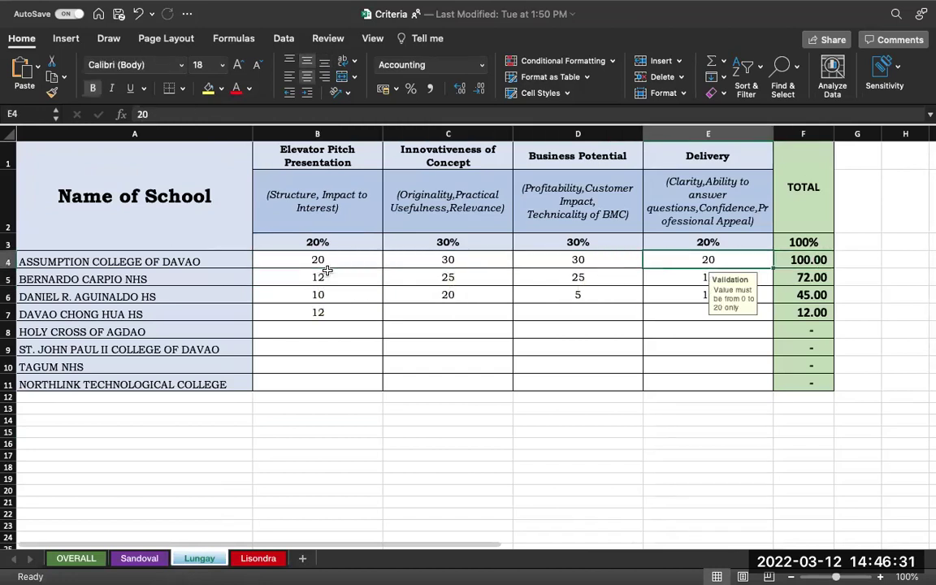
- Examine the Assumption College of Davao scores and TOTAL formula on the third judge's sheet
left_click(259, 560)
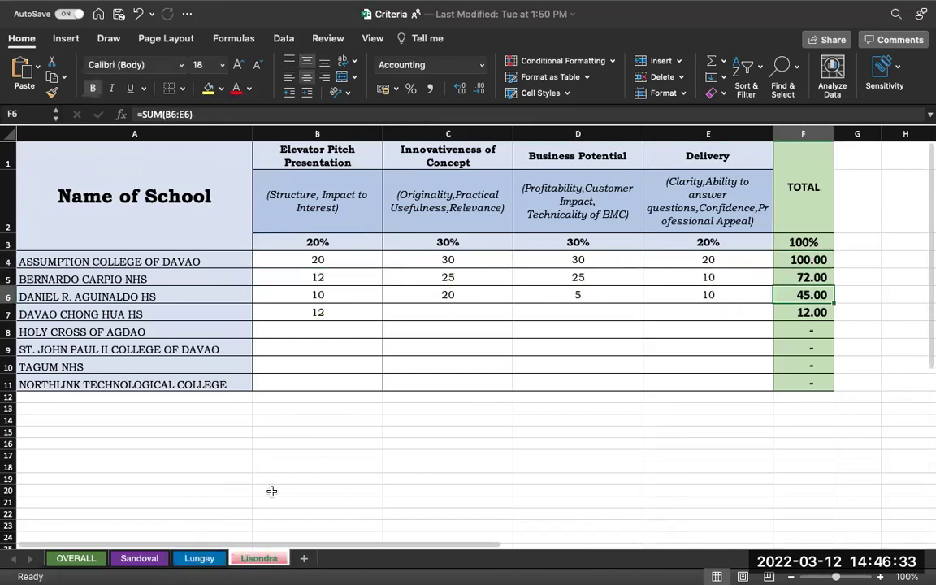
left_click(310, 265)
key("Right")
key("Right")
key("Right")
key("Right")
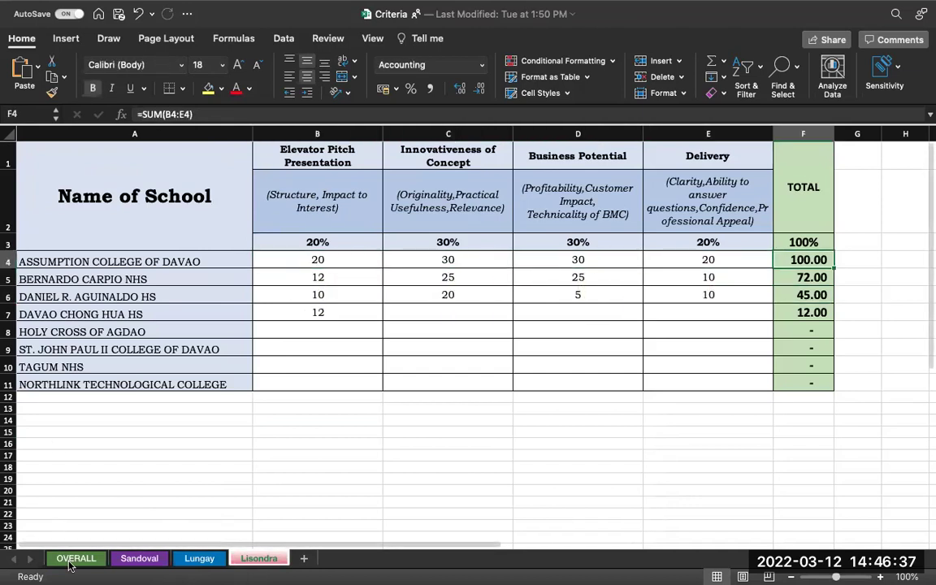
- Inspect the TOTAL and RANK formulas for Assumption College of Davao on the OVERALL sheet
left_click(75, 559)
left_click(395, 241)
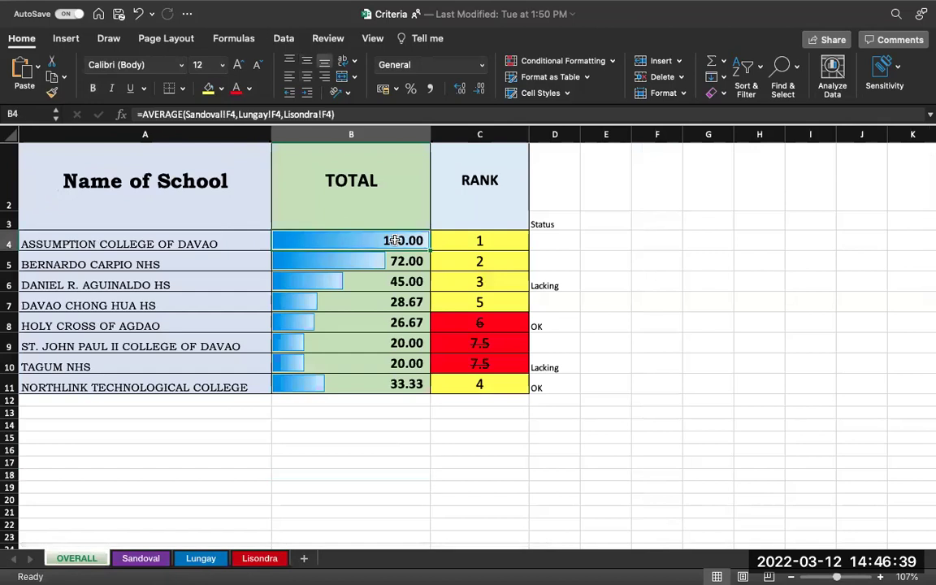
key("Right")
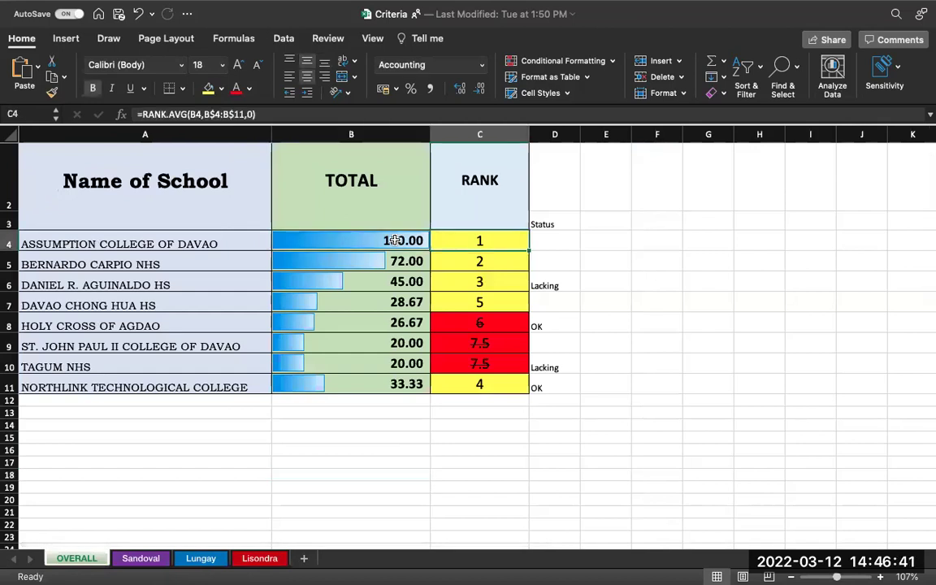
- Review the entries under the Status heading in column D of the OVERALL sheet
left_click(552, 223)
key("Down")
key("Down")
key("Down")
key("Down")
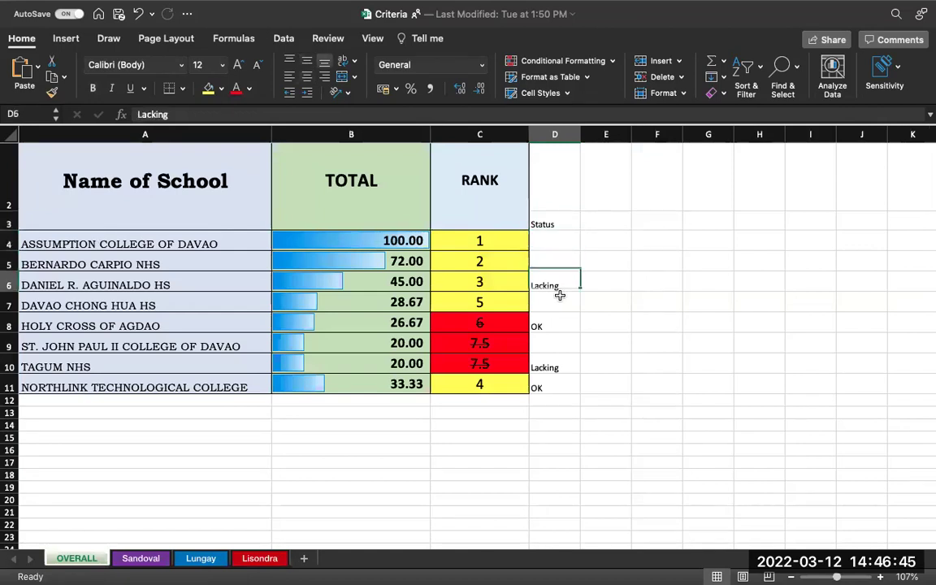
key("Up")
key("Up")
key("Up")
key("Up")
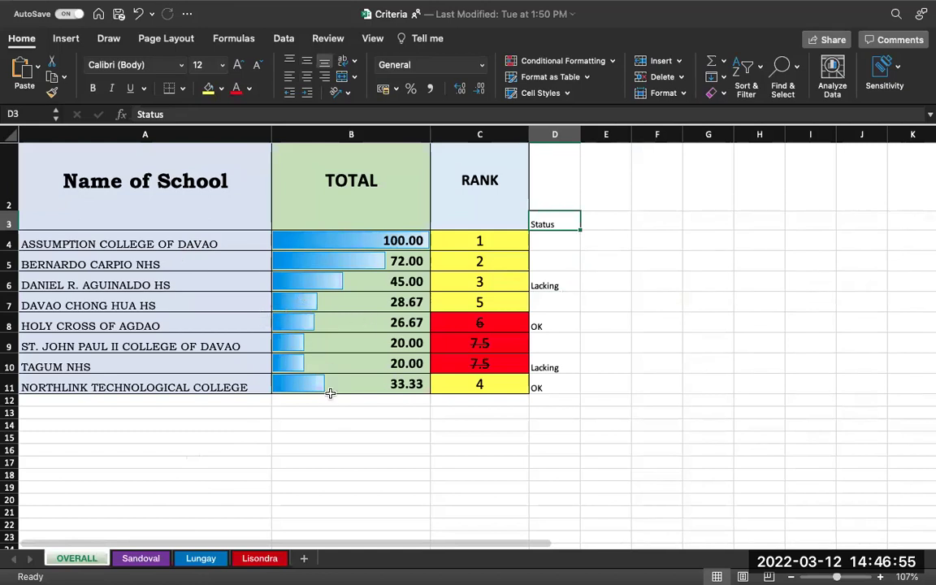
- Inspect the TOTAL and RANK formulas of the first three schools on the OVERALL sheet
left_click(356, 411)
left_click(498, 240)
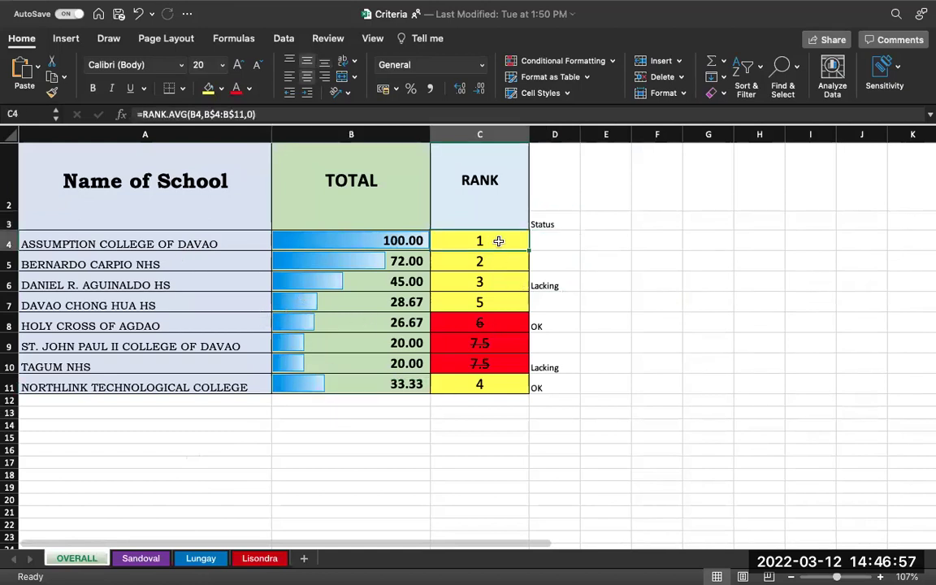
scroll(498, 241, "up", 1)
key("Down")
key("Left")
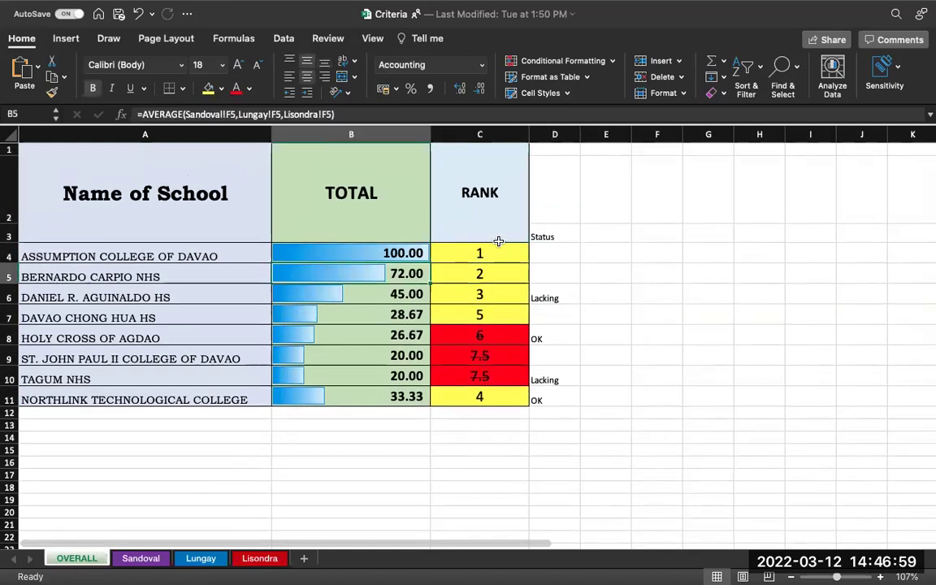
key("Up")
key("Right")
key("Down")
key("Up")
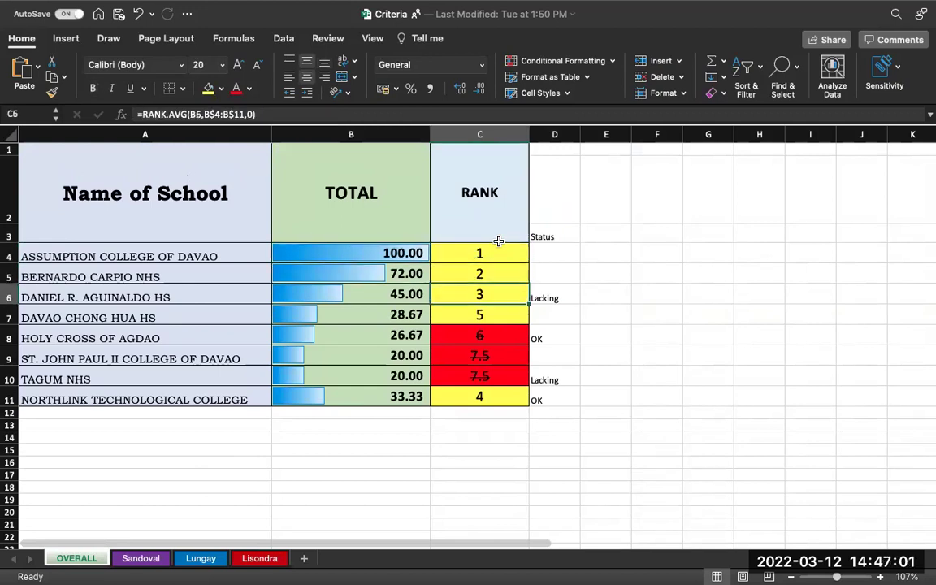
- Examine the TOTAL, RANK and Status cells of Bernardo Carpio NHS and the neighbouring schools
key("Left")
key("Left")
key("Right")
key("Right")
key("Down")
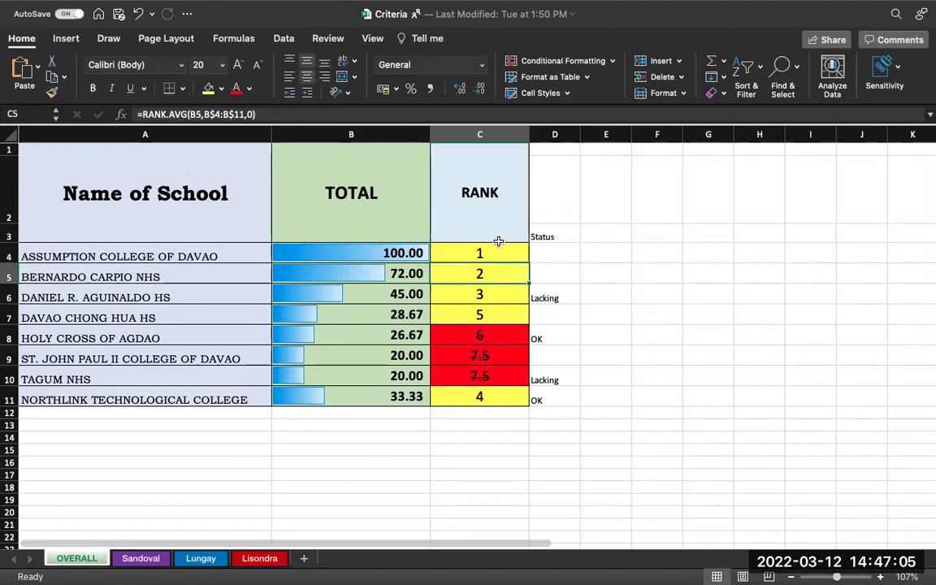
key("Left")
key("Right")
key("Right")
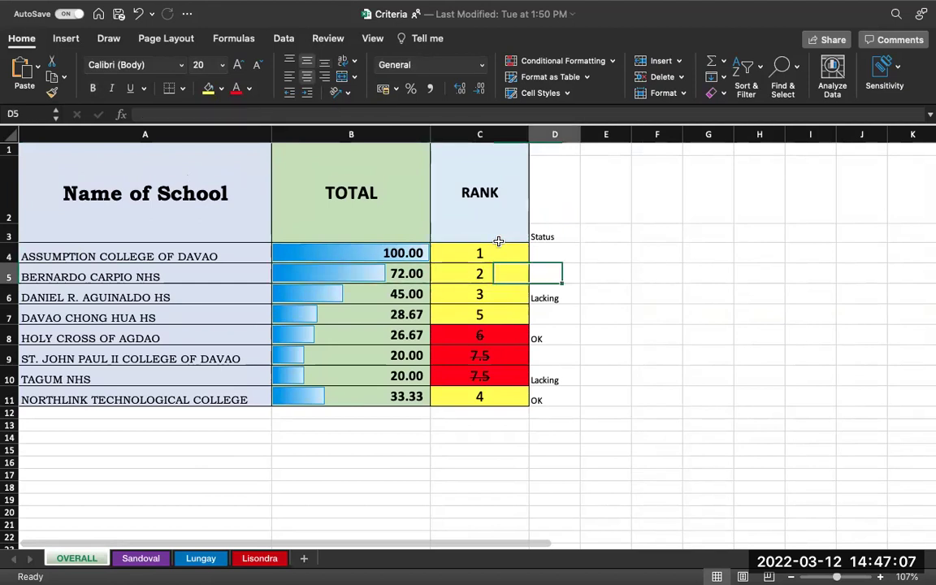
key("Left")
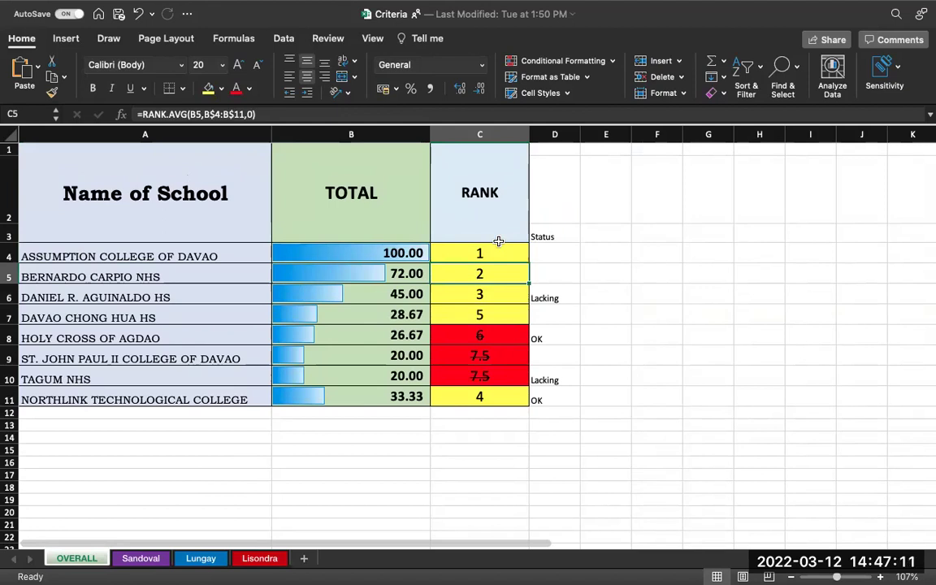
- Review the RANK formulas and cell highlighting for all schools in column C of the OVERALL sheet
key("Down")
key("Down")
key("Down")
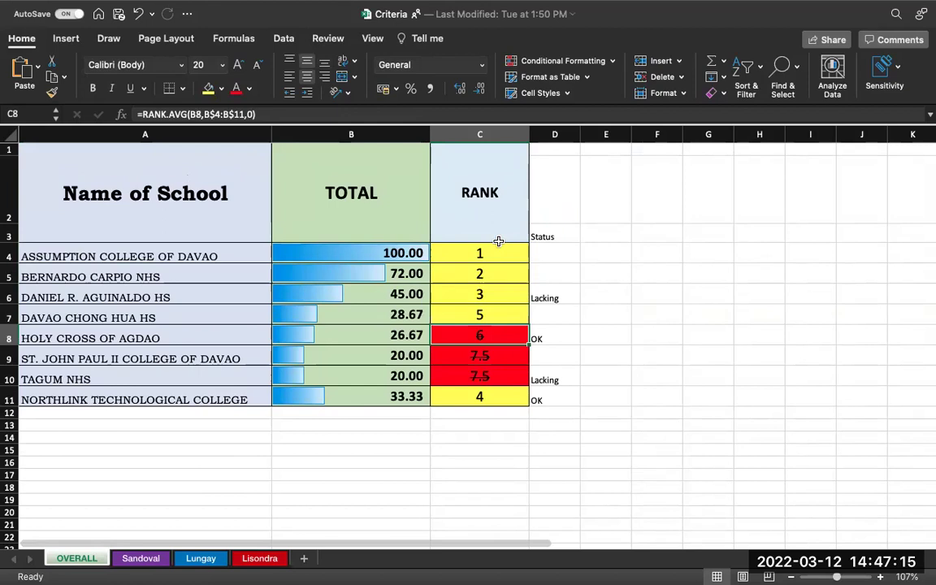
key("Down")
key("Down")
key("Down")
key("Up")
key("Up")
key("Up")
key("Left")
key("Right")
key("Up")
key("Up")
key("Up")
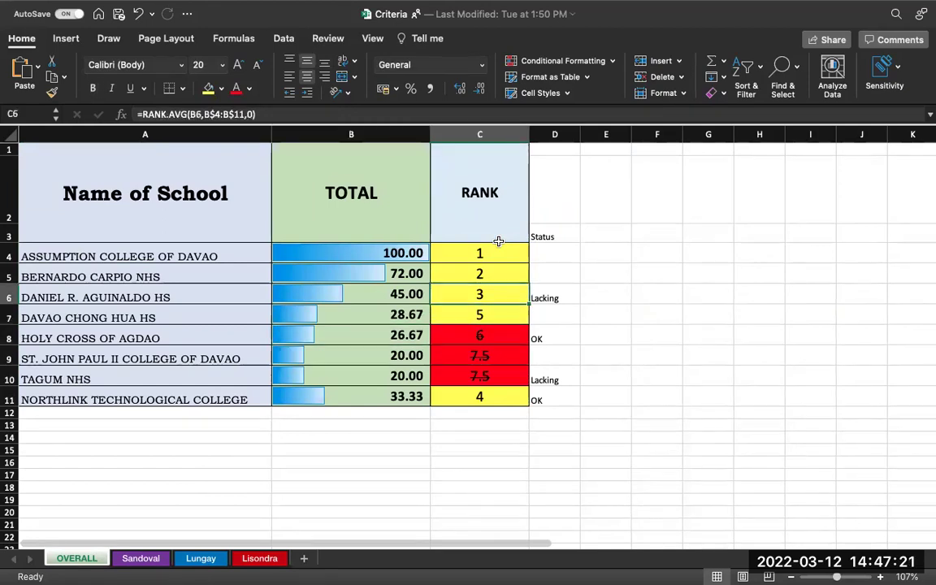
key("Up")
key("Down")
key("Down")
key("Down")
key("Down")
key("Down")
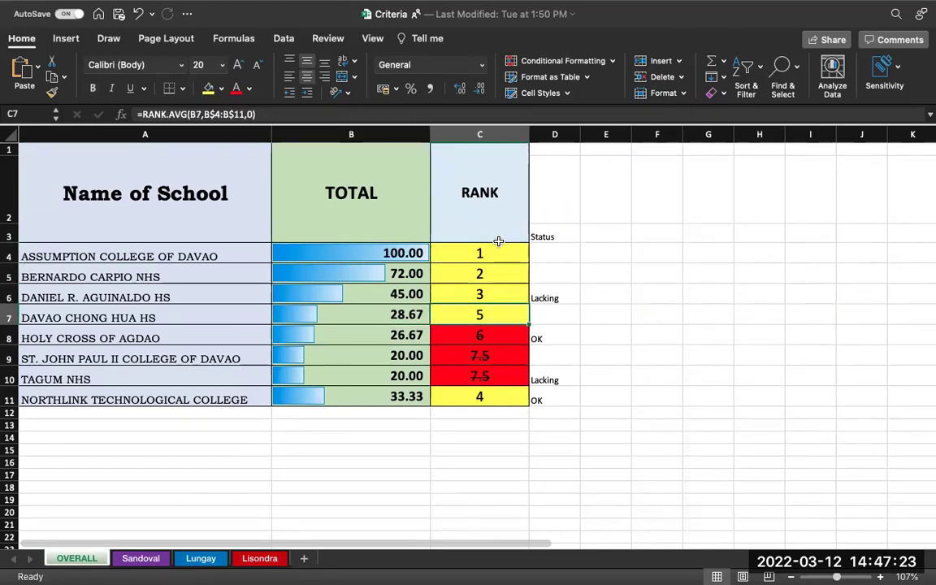
key("Down")
key("Down")
key("Up")
key("Up")
key("Up")
key("Up")
key("Up")
key("Up")
key("Up")
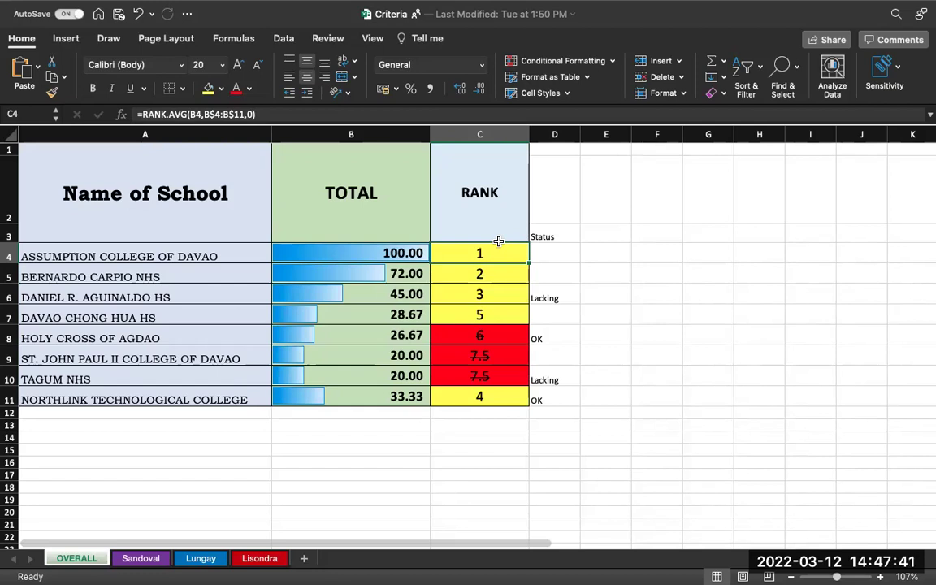
- Look through the three judges' score sheets, ending with the scores on the third judge's sheet
left_click(141, 558)
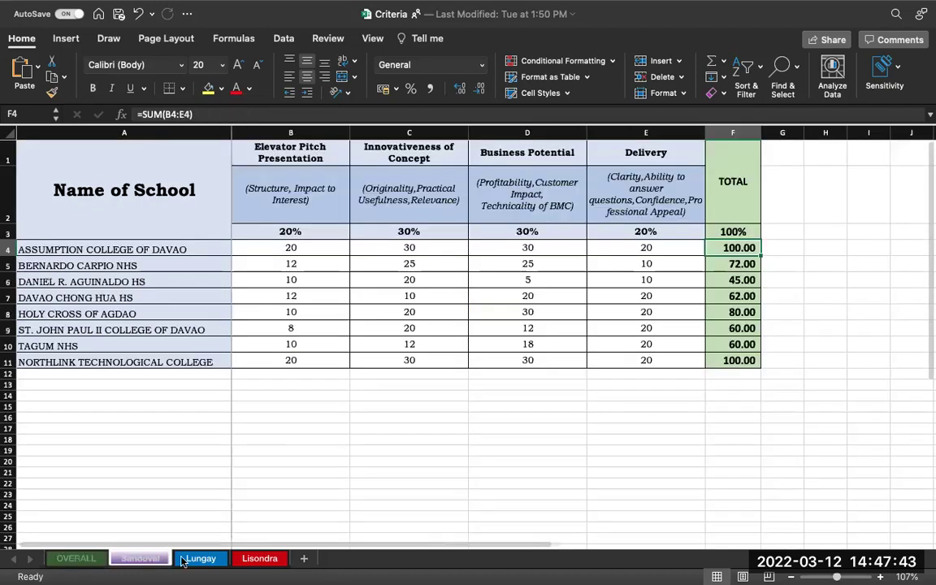
left_click(201, 558)
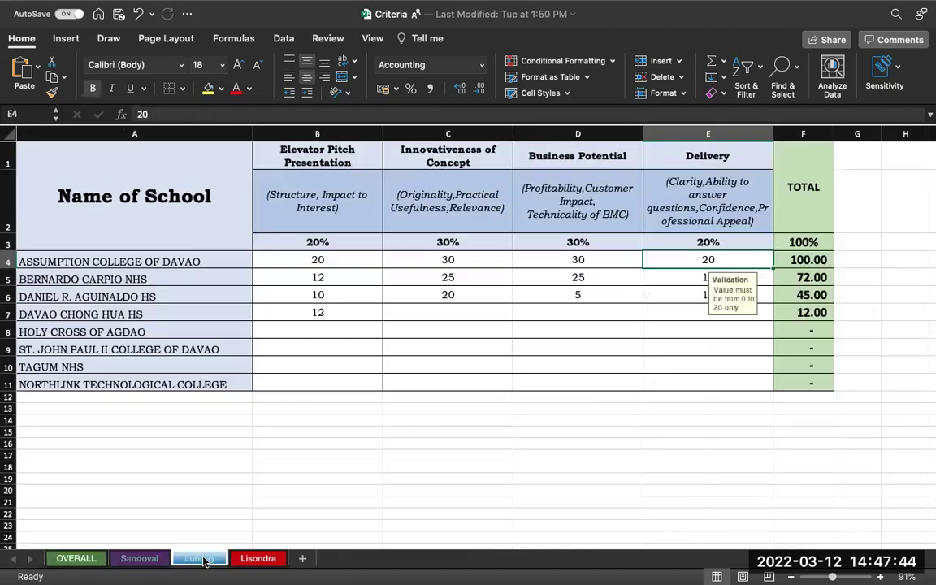
left_click(259, 559)
left_click(577, 243)
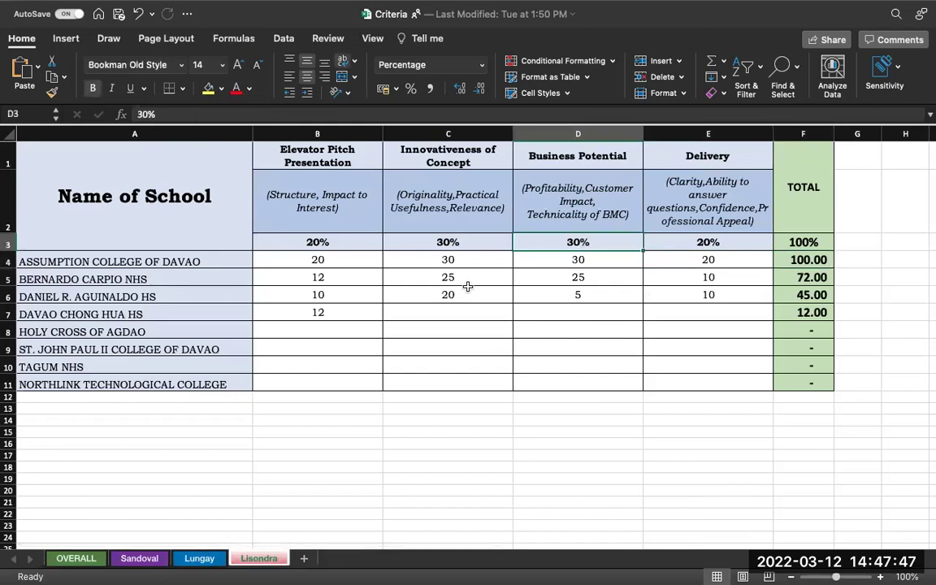
left_click(467, 292)
key("Up")
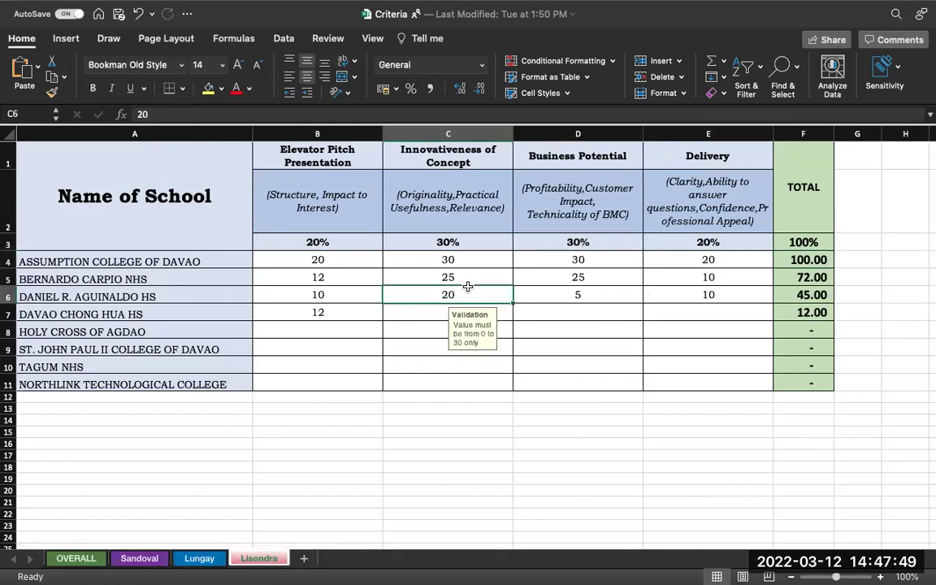
- Copy Assumption College of Davao's four criteria scores into the Holy Cross of Agdao row on the third judge's sheet
key("Up")
key("Left")
key("Right")
key("Right")
key("Right")
key("Left")
key("Left")
key("Left")
key("Down")
key("Up")
key("shift+Right")
key("shift+Right")
key("shift+Right")
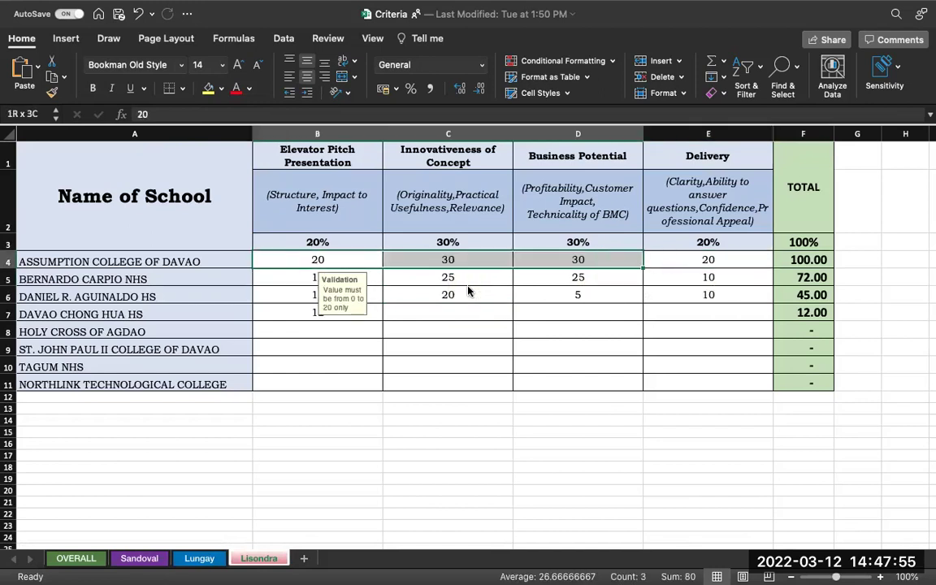
key("super+c")
key("Down")
key("Down")
key("Down")
key("Down")
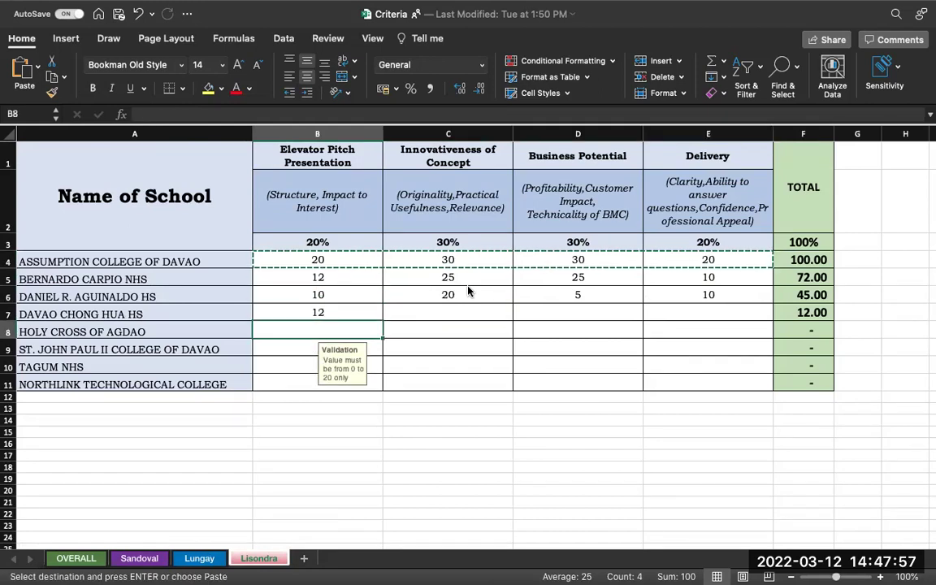
key("super+v")
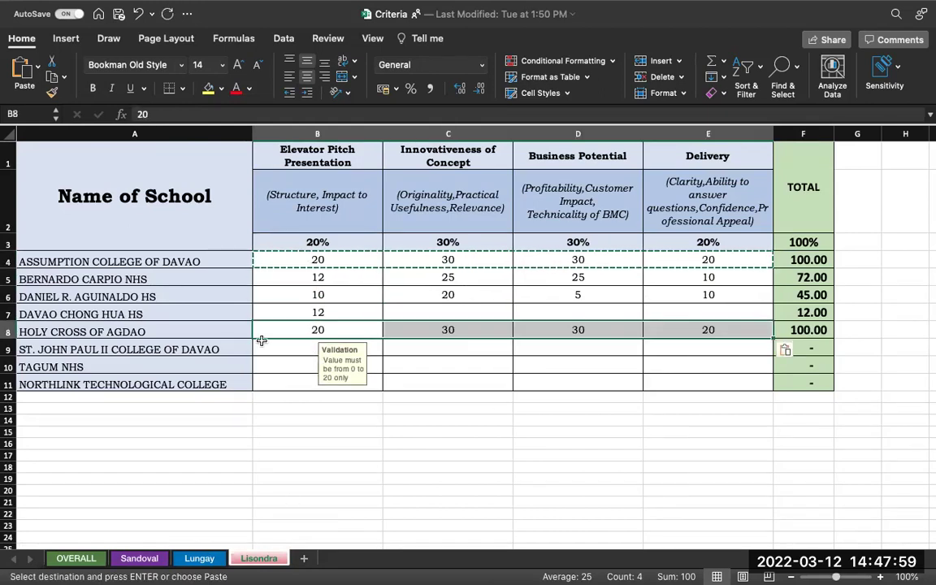
- Paste the copied scores 20, 30, 30 and 20 into the Holy Cross of Agdao row on the second judge's sheet
key("super+z")
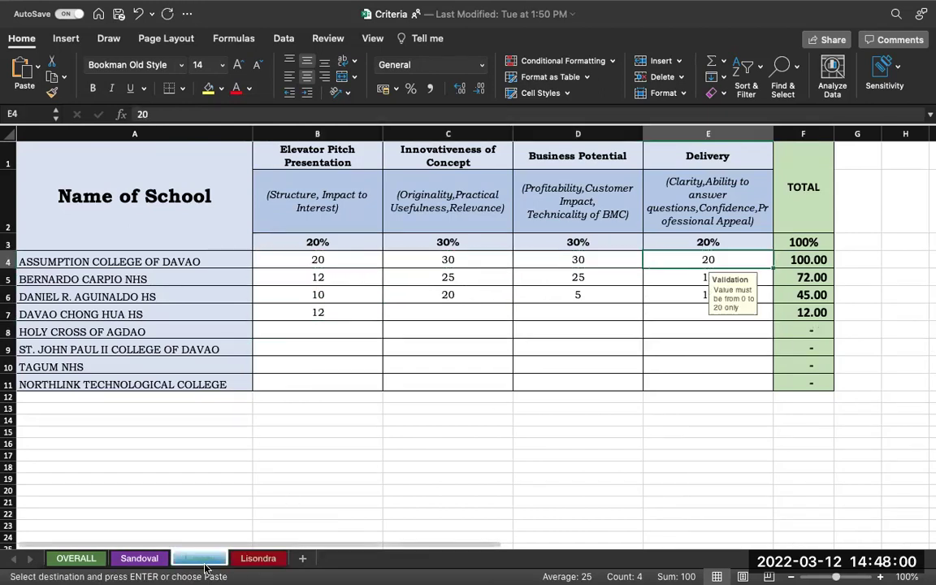
left_click(295, 332)
key("super+v")
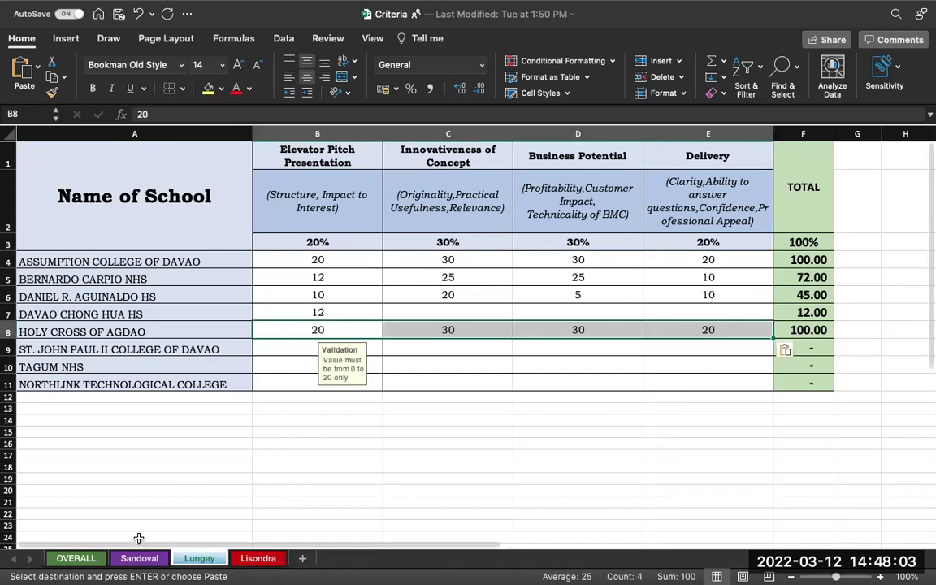
- Replace Holy Cross of Agdao's scores on the first judge's sheet with the copied 20, 30, 30 and 20
left_click(138, 558)
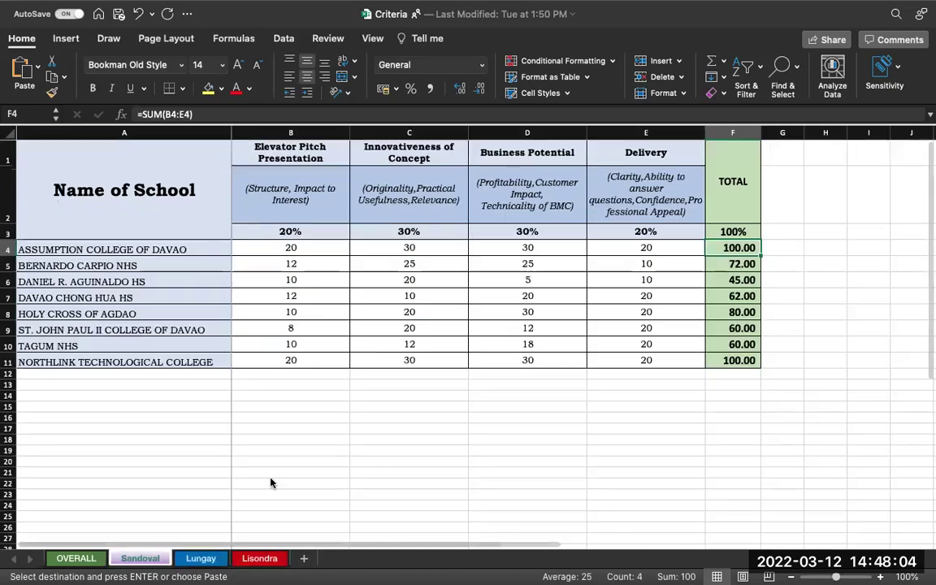
left_click(289, 311)
key("super+v")
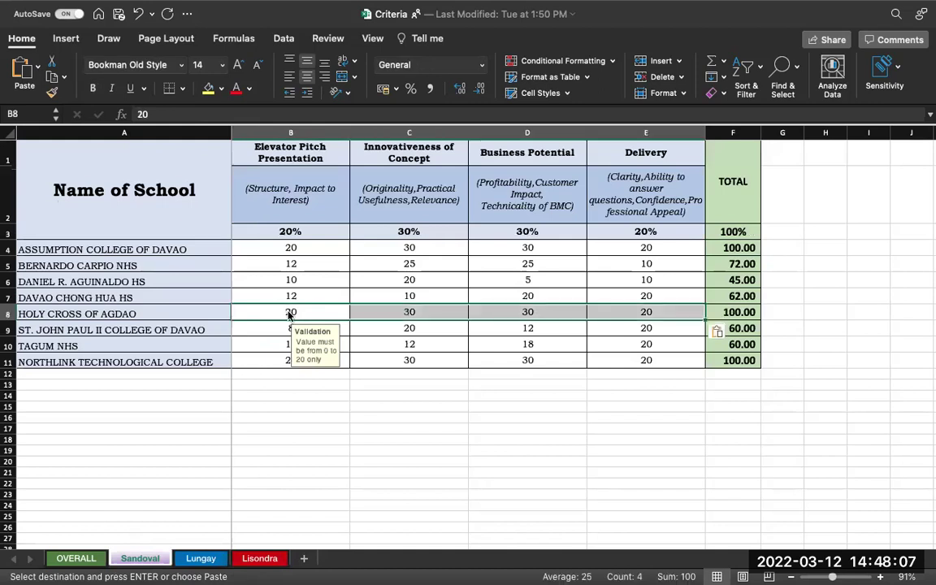
left_click(554, 443)
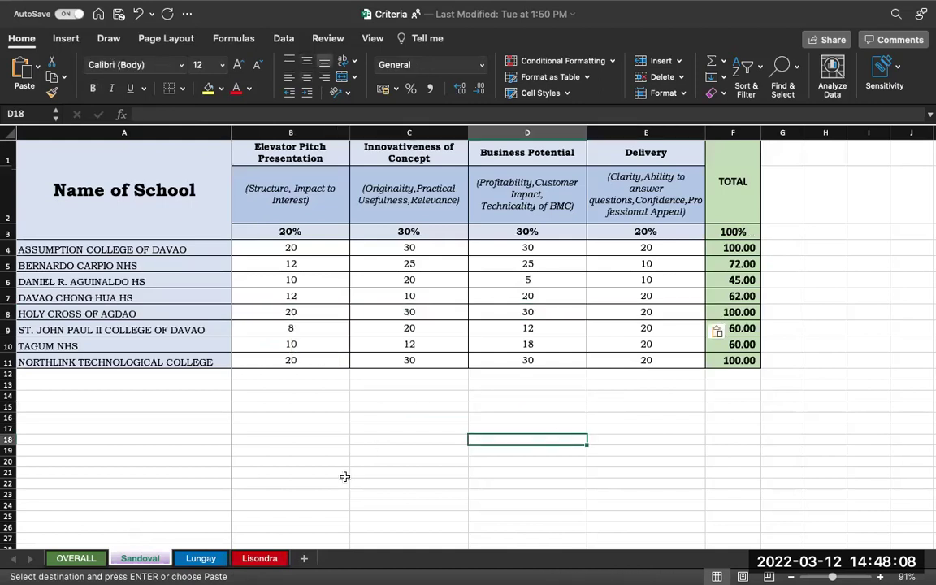
- Examine Holy Cross of Agdao's TOTAL formula and the schools' recalculated ranks on the OVERALL sheet
left_click(76, 558)
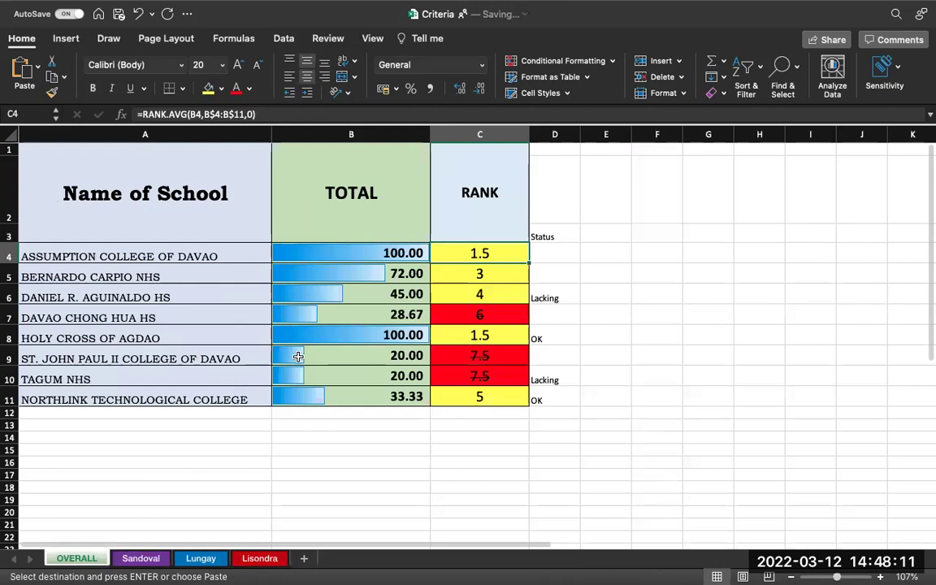
left_click(280, 336)
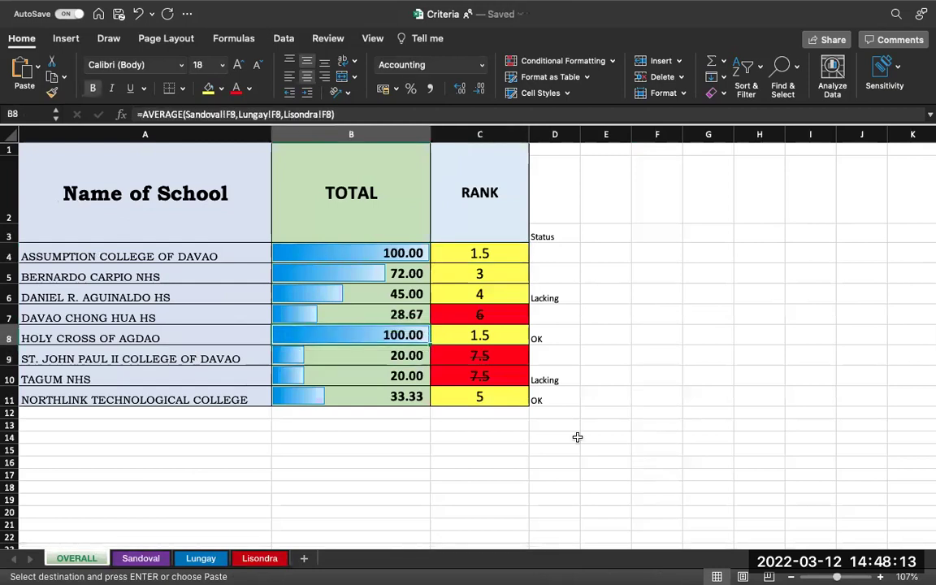
key("Right")
key("Up")
key("Up")
key("Up")
key("Up")
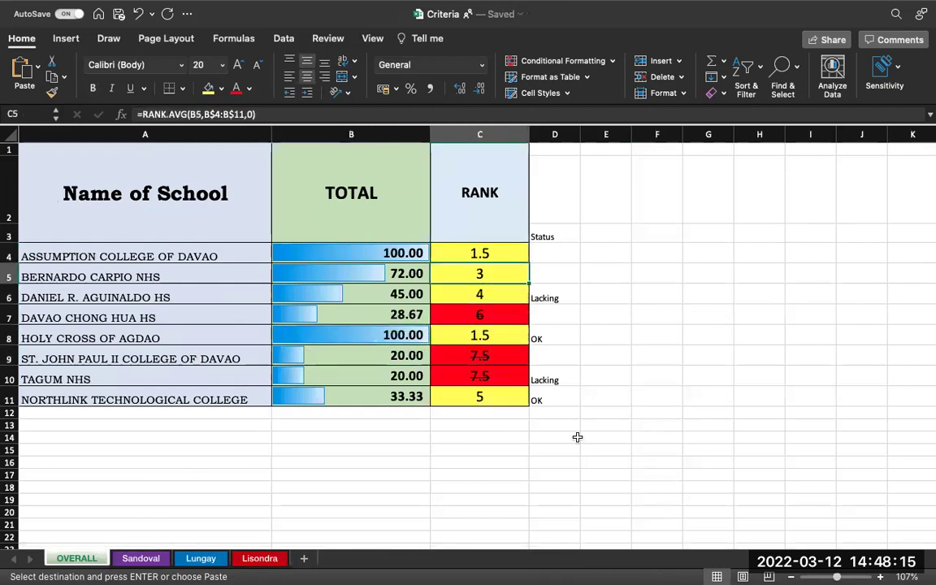
key("Down")
key("Down")
key("Down")
key("Down")
key("Down")
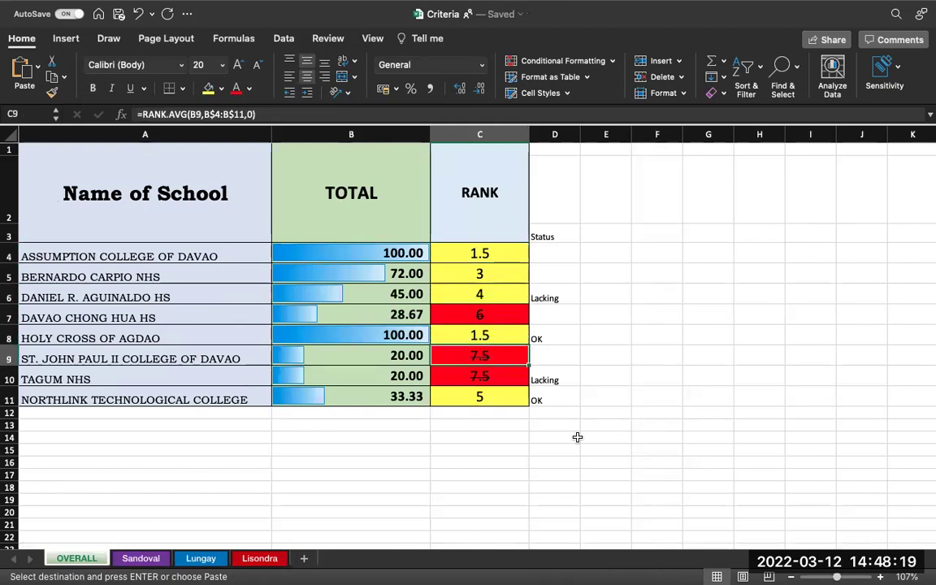
key("Up")
key("Left")
key("Right")
key("Left")
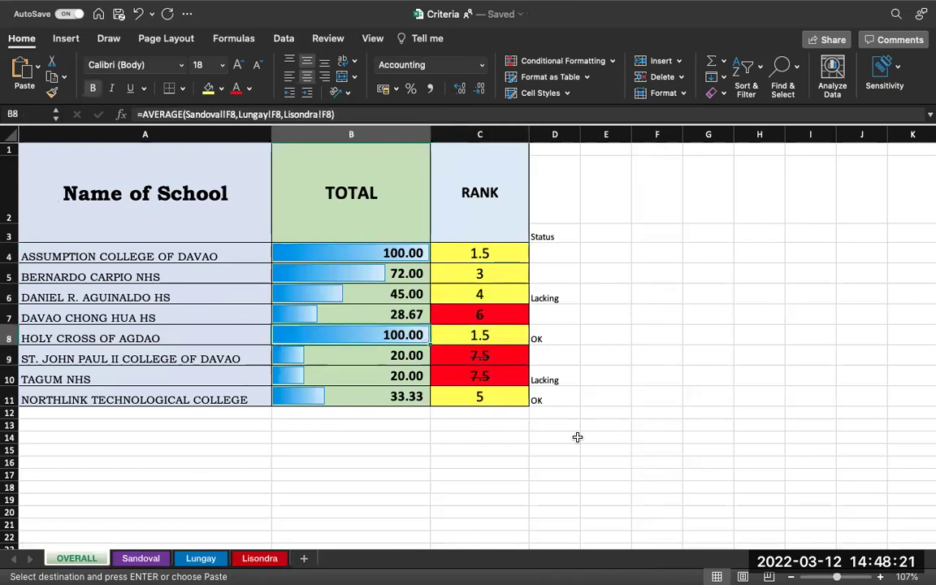
- Compare the ranks of Assumption College of Davao and Holy Cross of Agdao in the RANK column
key("Left")
key("Up")
key("Up")
key("Up")
key("Up")
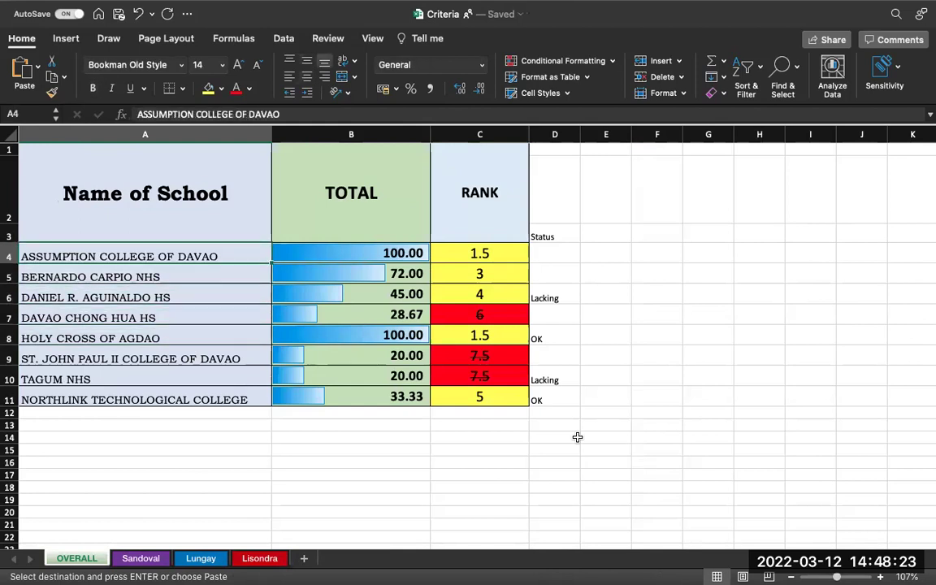
key("Right")
key("Right")
key("Down")
key("Down")
key("Down")
key("Down")
key("Up")
key("Up")
key("Up")
key("Up")
key("Up")
key("Up")
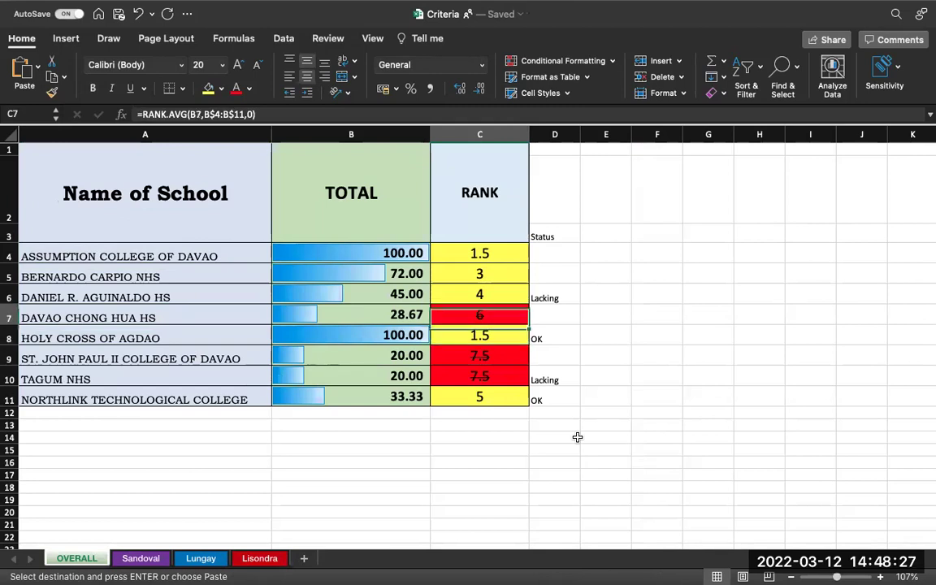
key("Down")
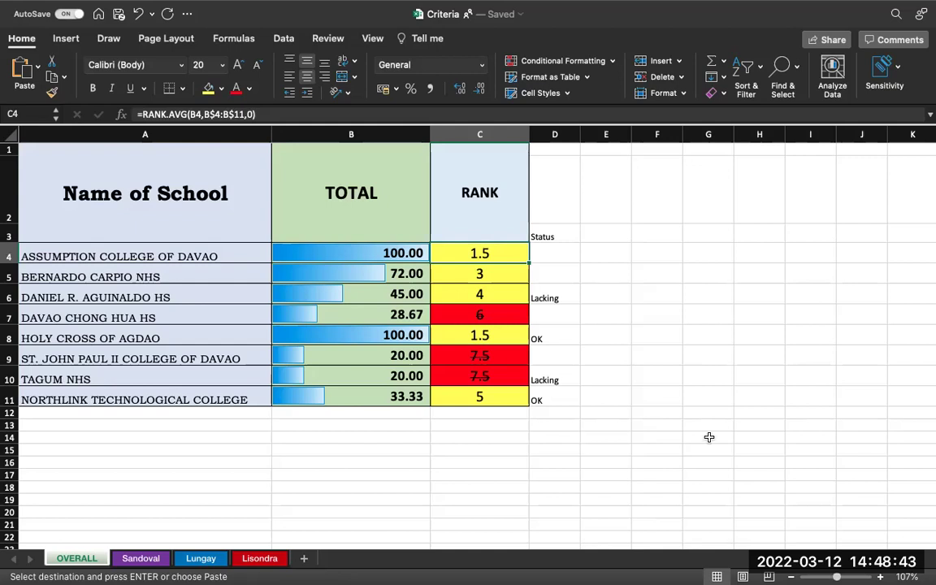
- Switch to the Word document containing the numbered list of participating schools
left_click(696, 391)
key("super+Tab")
key("ctrl+Right")
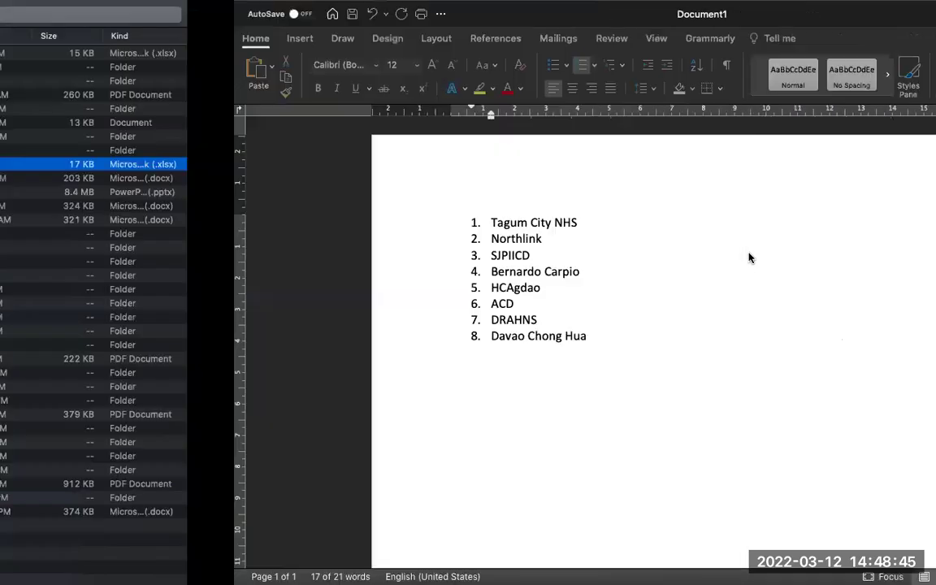
key("ctrl+Right")
key("ctrl+Right")
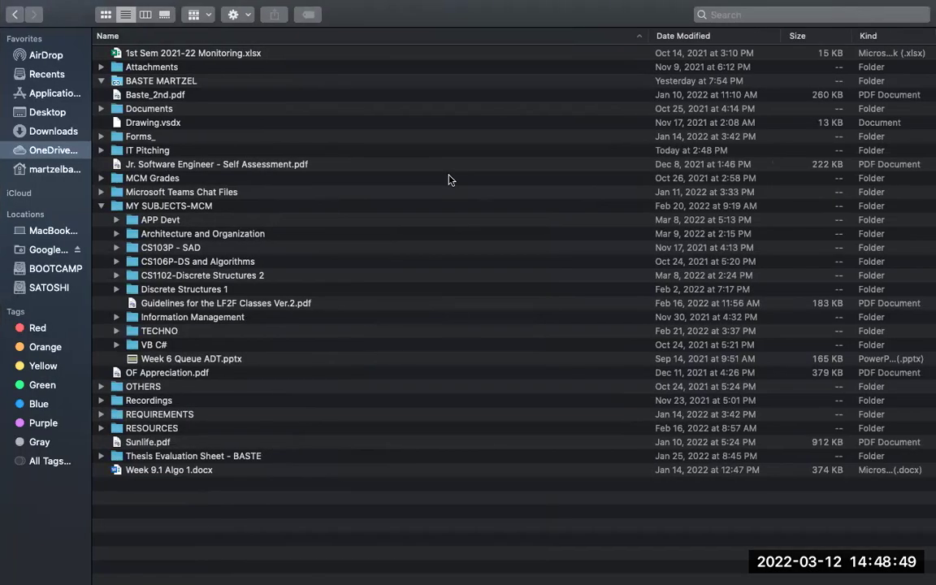
key("ctrl+Left")
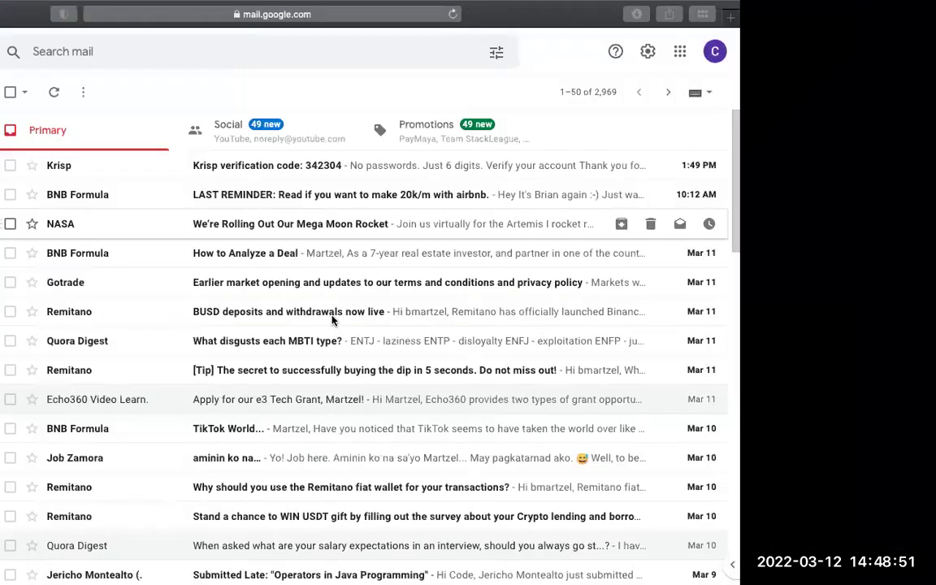
key("ctrl+Left")
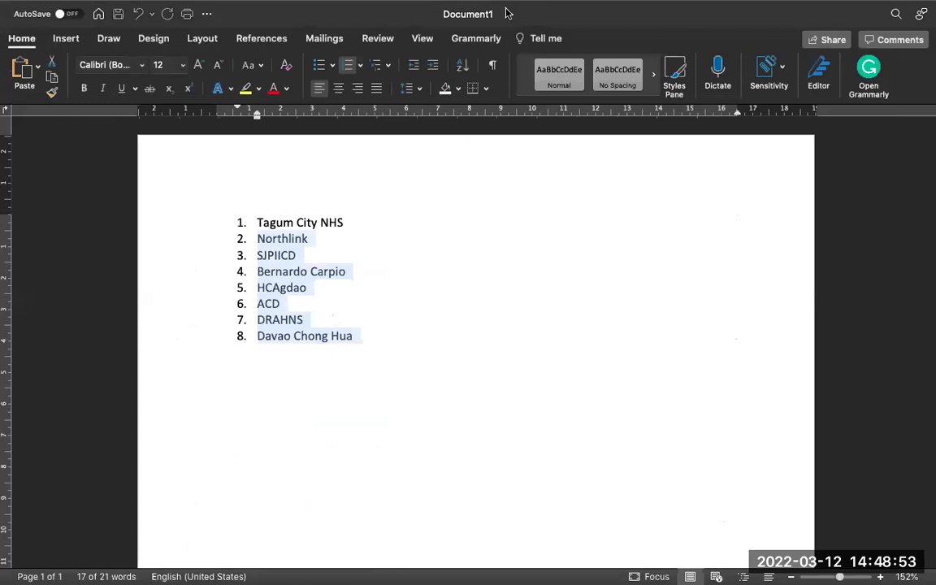